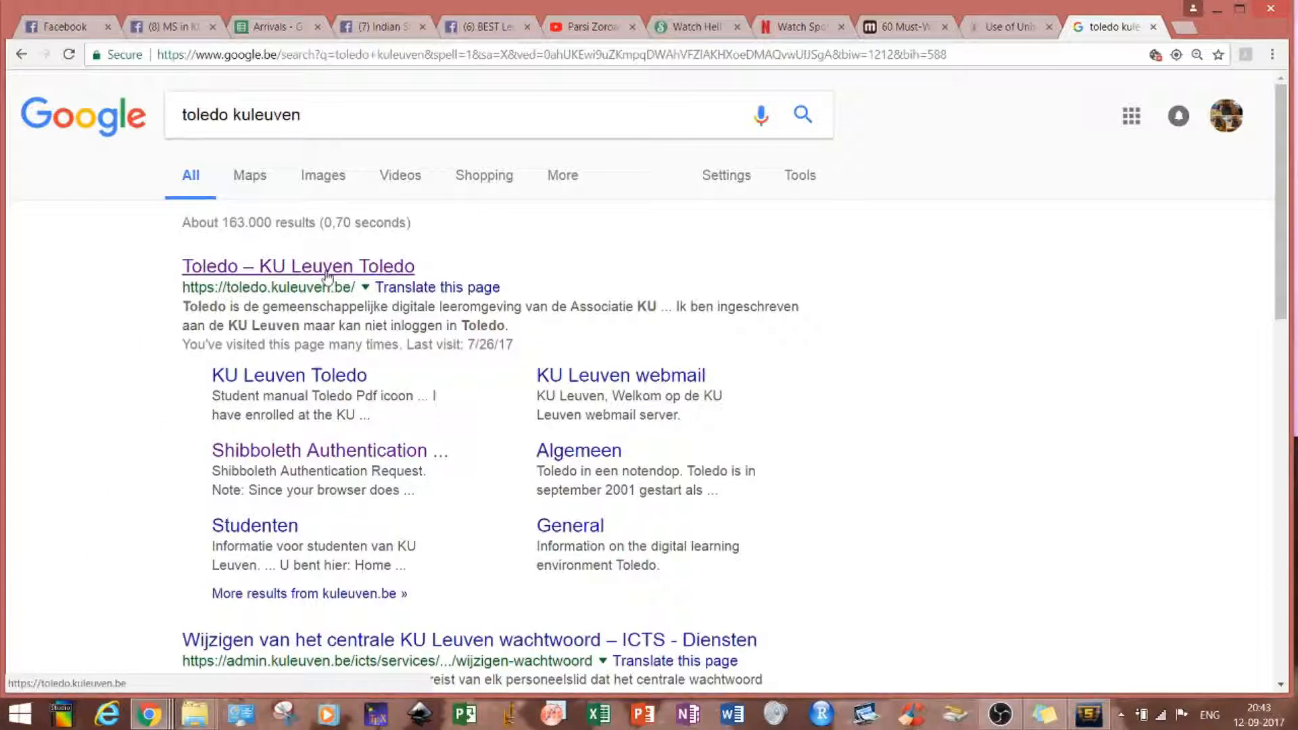
# Step: Open the KU Leuven Toledo site from the search results and log in to the portal with the saved credentials
pyautogui.click(327, 270)
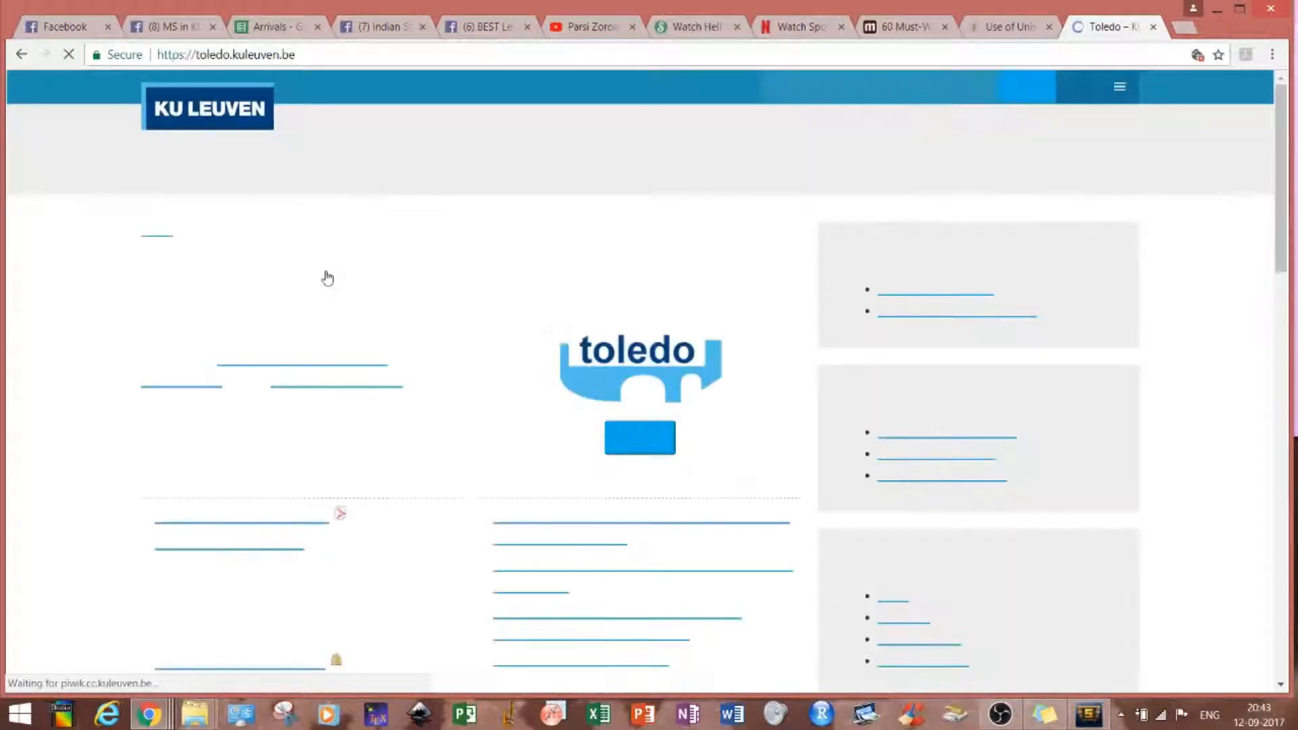
pyautogui.click(632, 441)
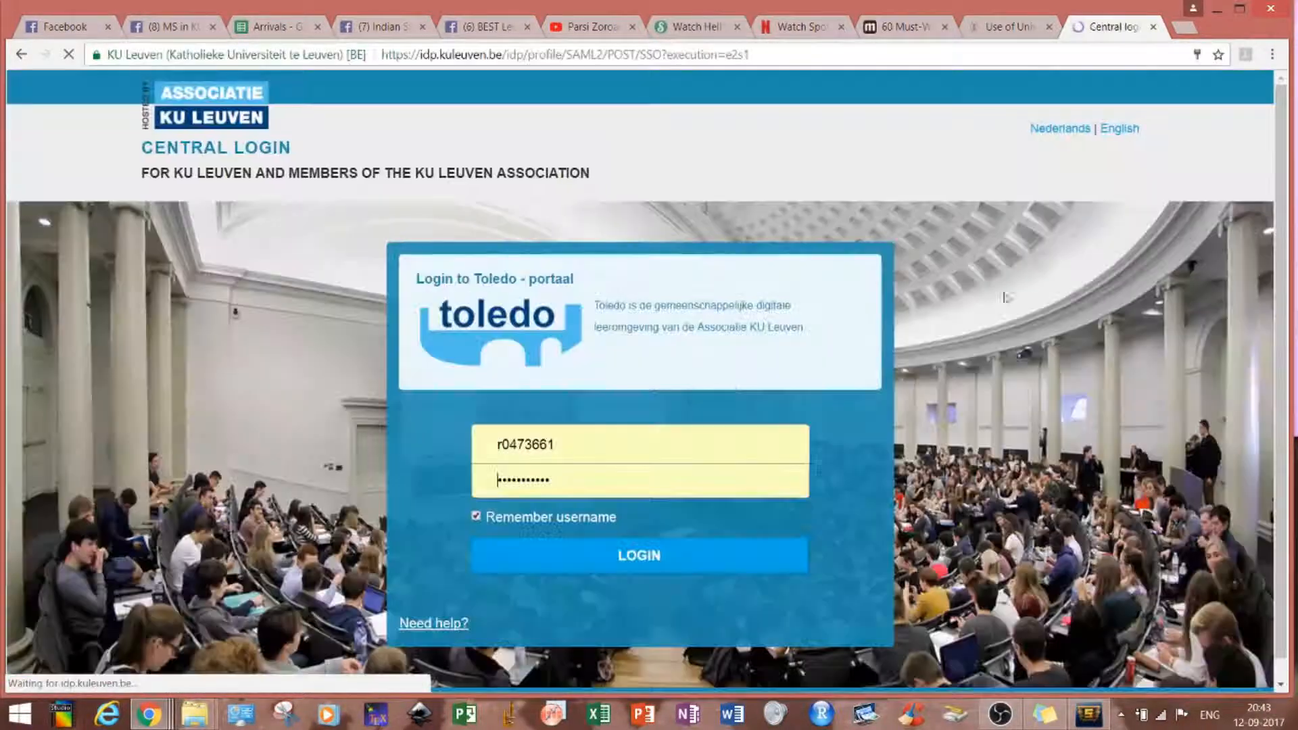
pyautogui.click(637, 567)
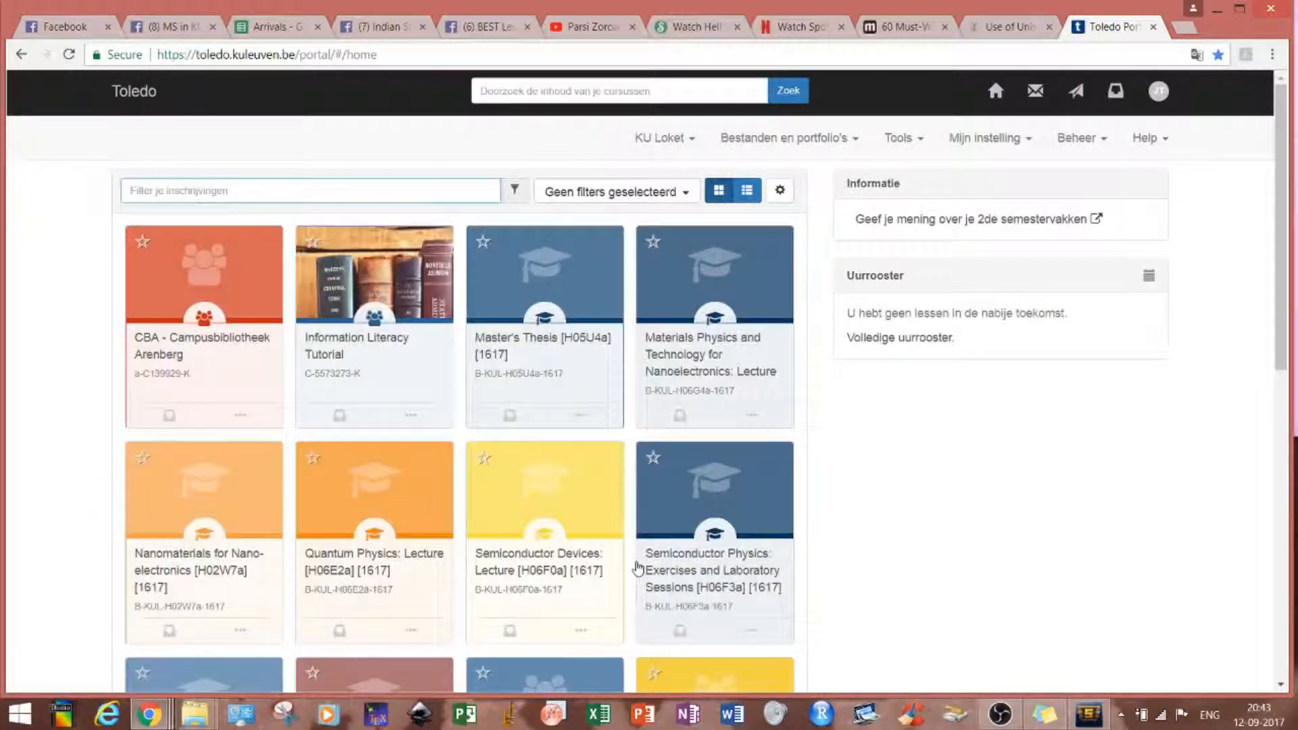
# Step: Go to KU Loket (student) and open the classroom reservations page under HSE & Spaces
pyautogui.click(674, 144)
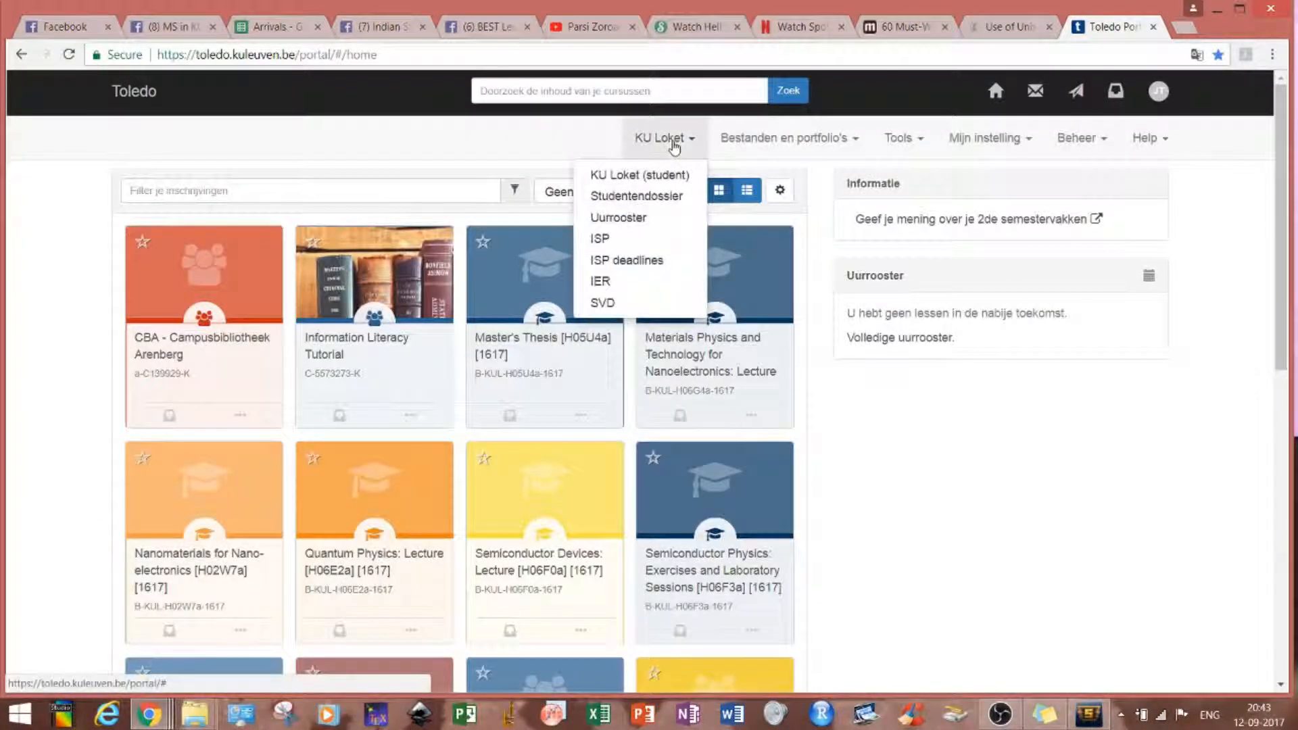
pyautogui.click(666, 175)
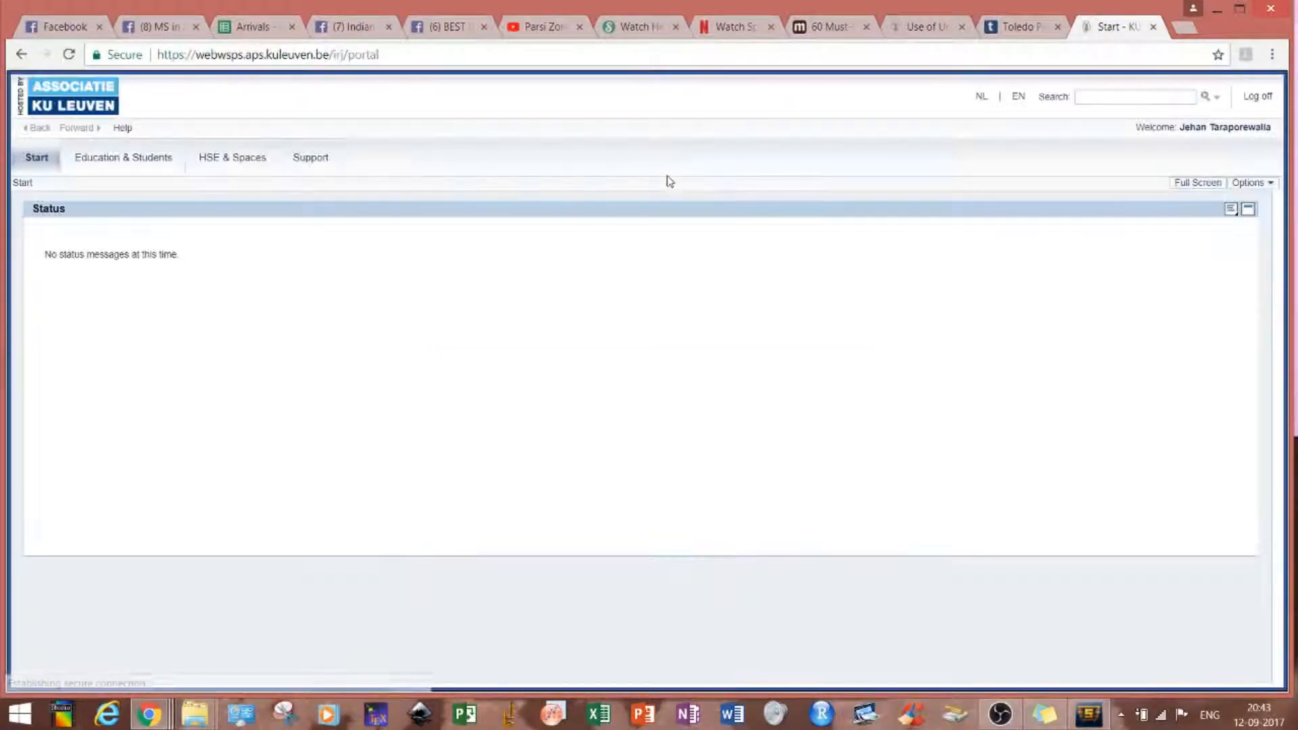
pyautogui.click(220, 161)
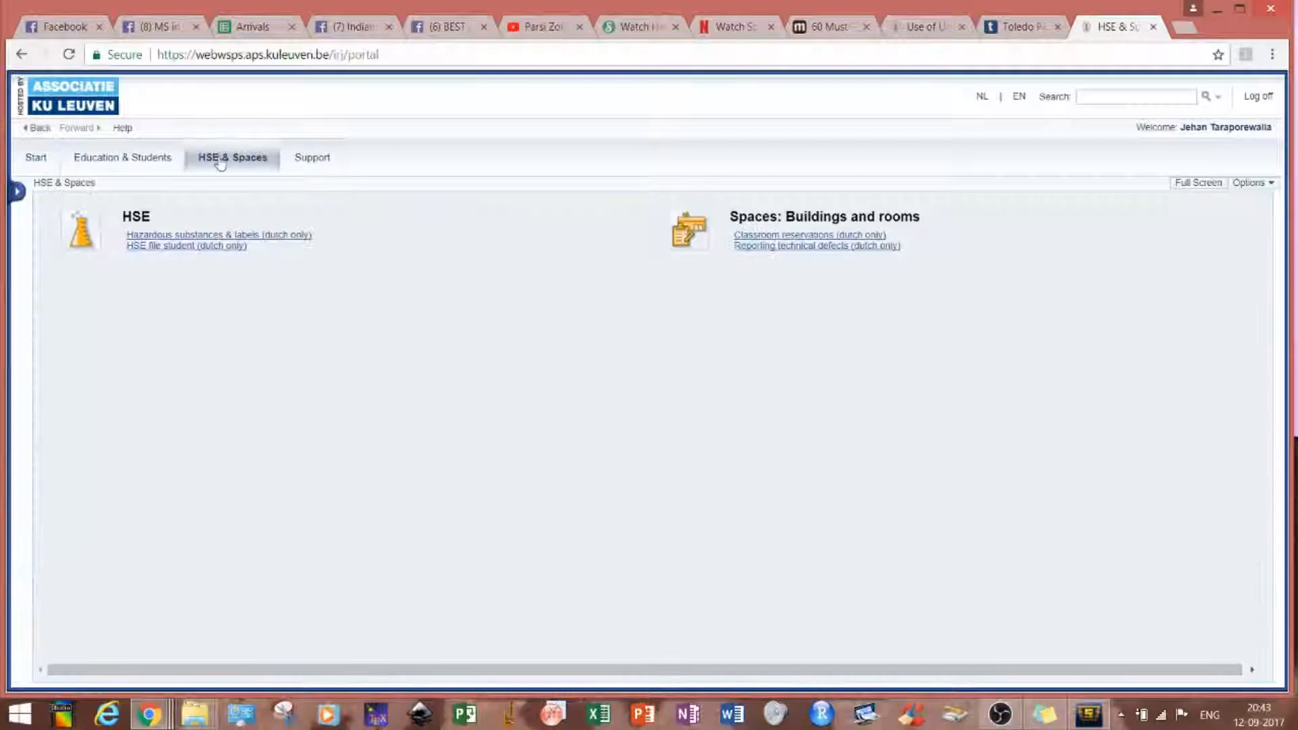
pyautogui.click(829, 236)
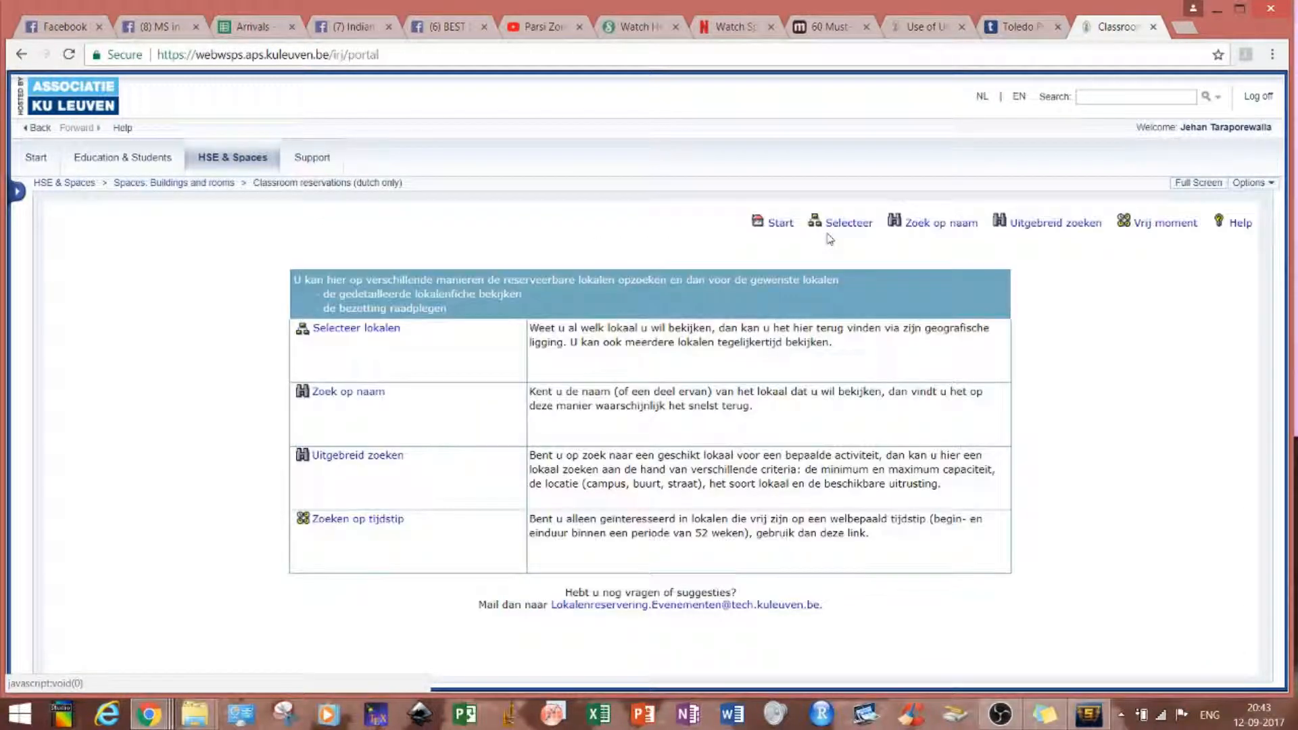
# Step: Search the reservable rooms by name for AV91.21
pyautogui.click(361, 398)
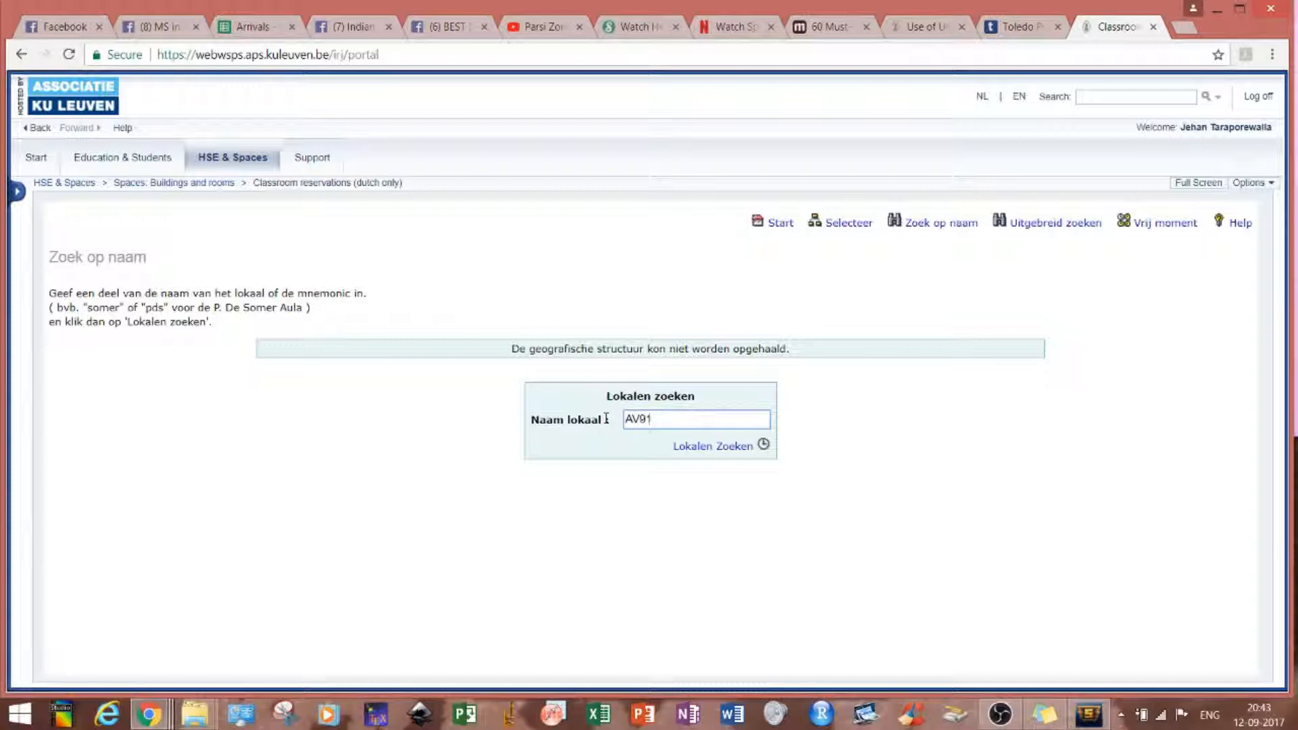
pyautogui.write('AV91.21')
pyautogui.press('Return')
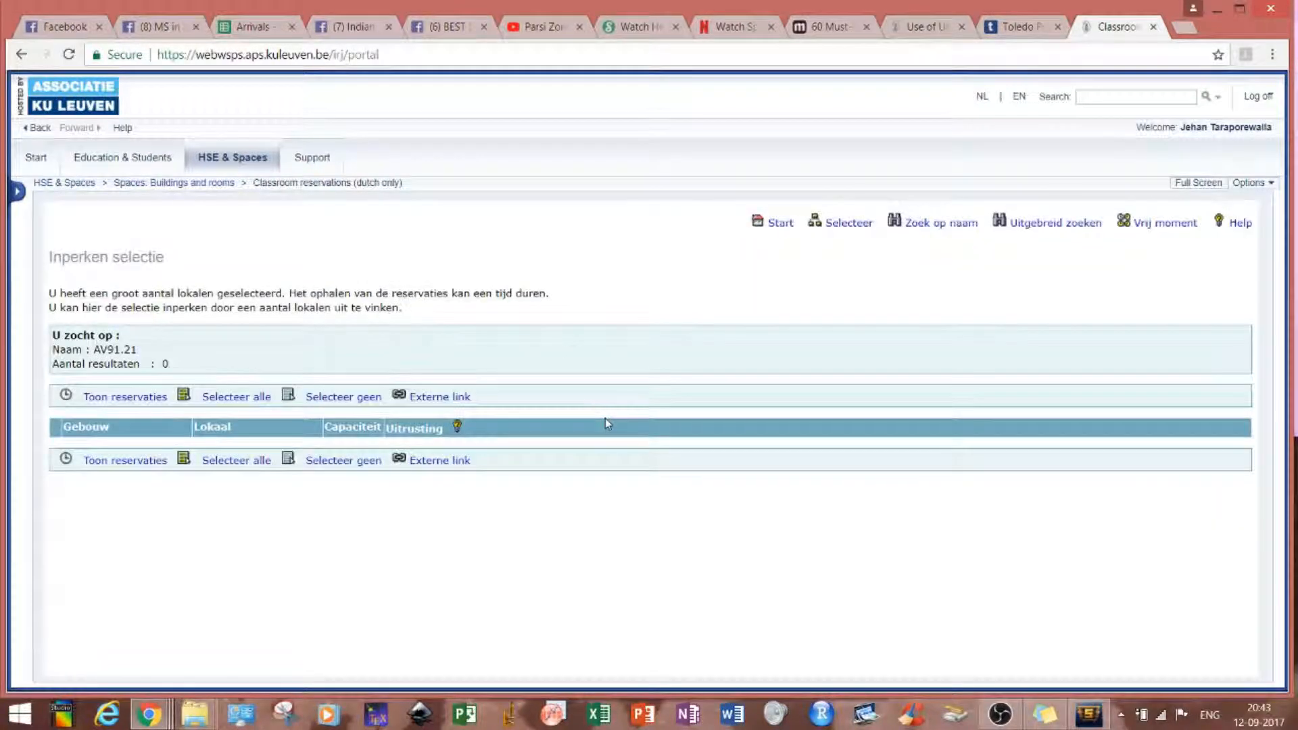
# Step: Open the geographic room selection tree, collapse Oude Markt and locate the AV Auditoriacomplex rooms
pyautogui.click(837, 230)
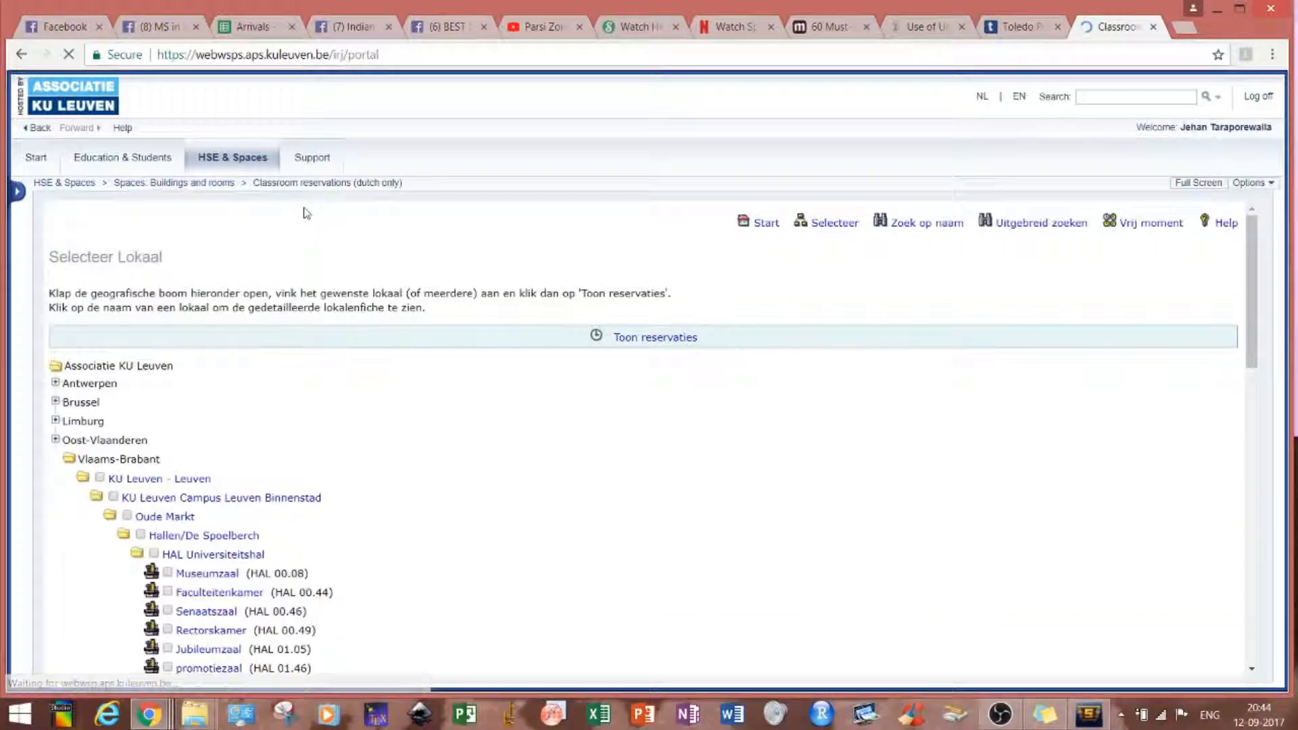
pyautogui.moveTo(1248, 276); pyautogui.dragTo(1252, 351)
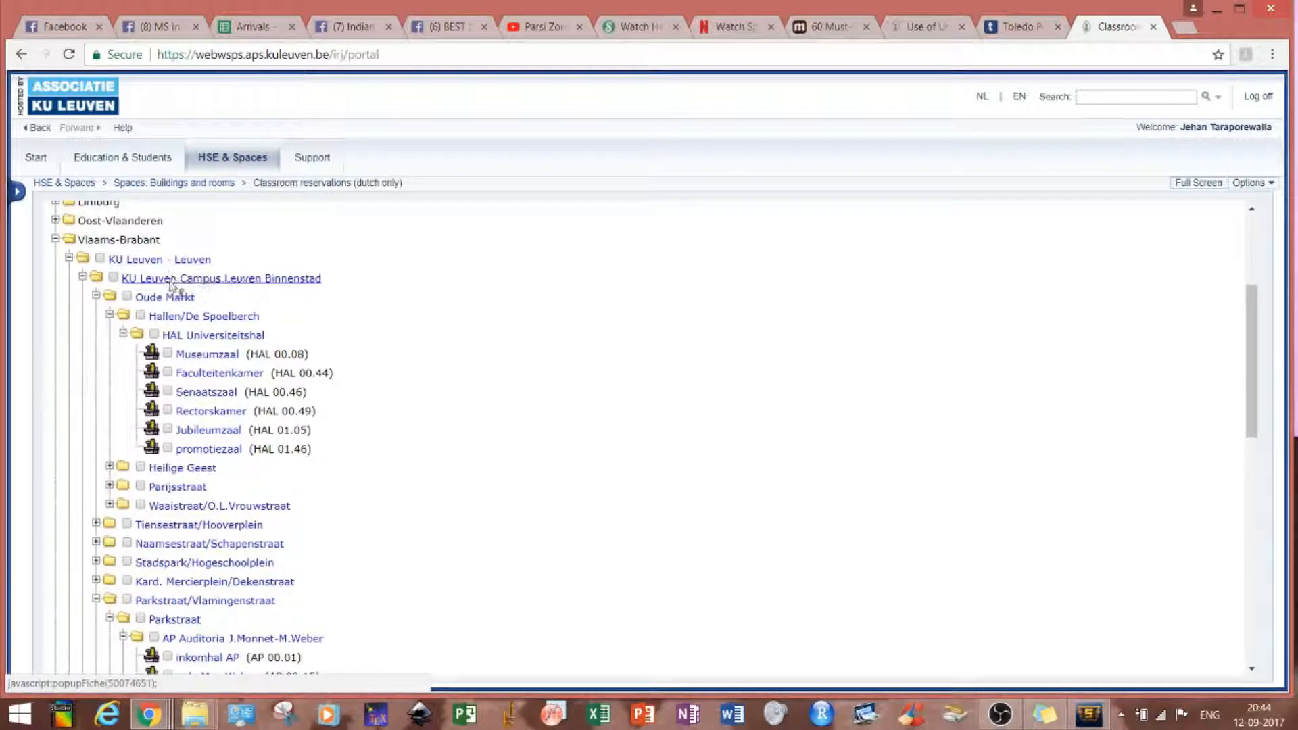
pyautogui.click(96, 296)
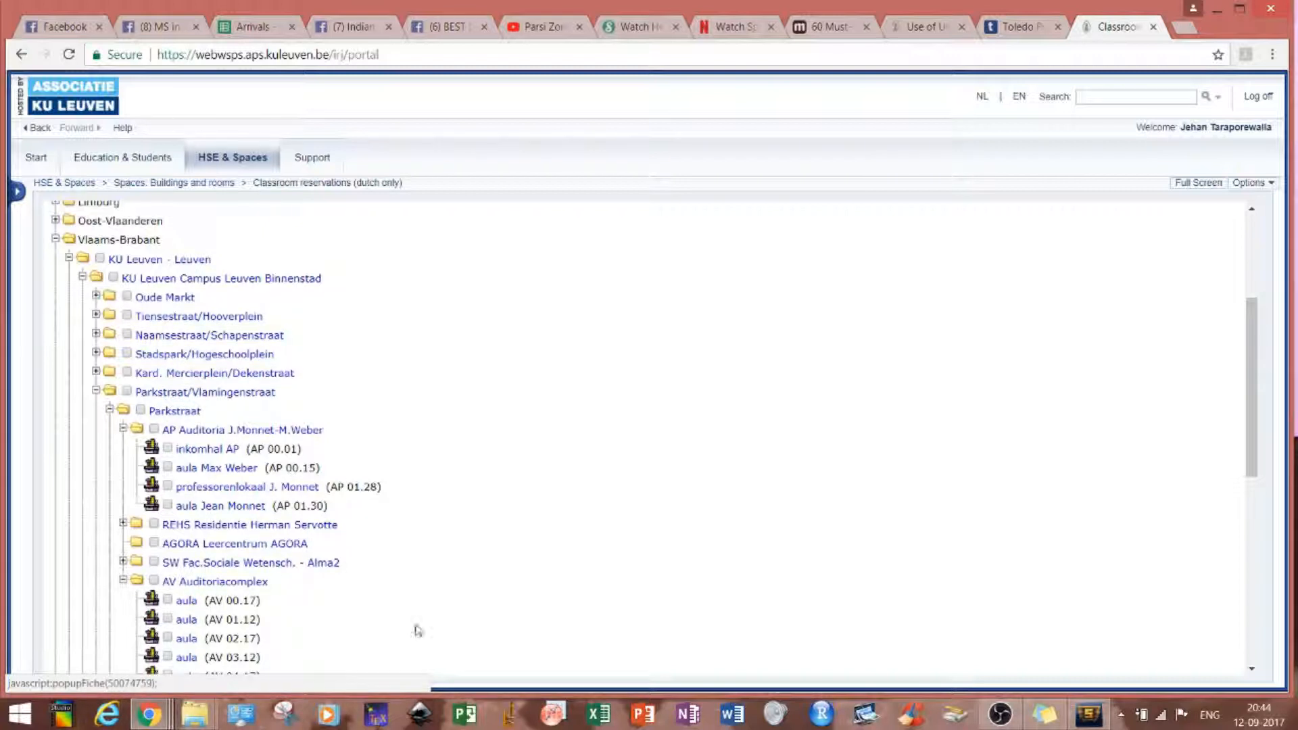
pyautogui.moveTo(1252, 419); pyautogui.dragTo(1251, 456)
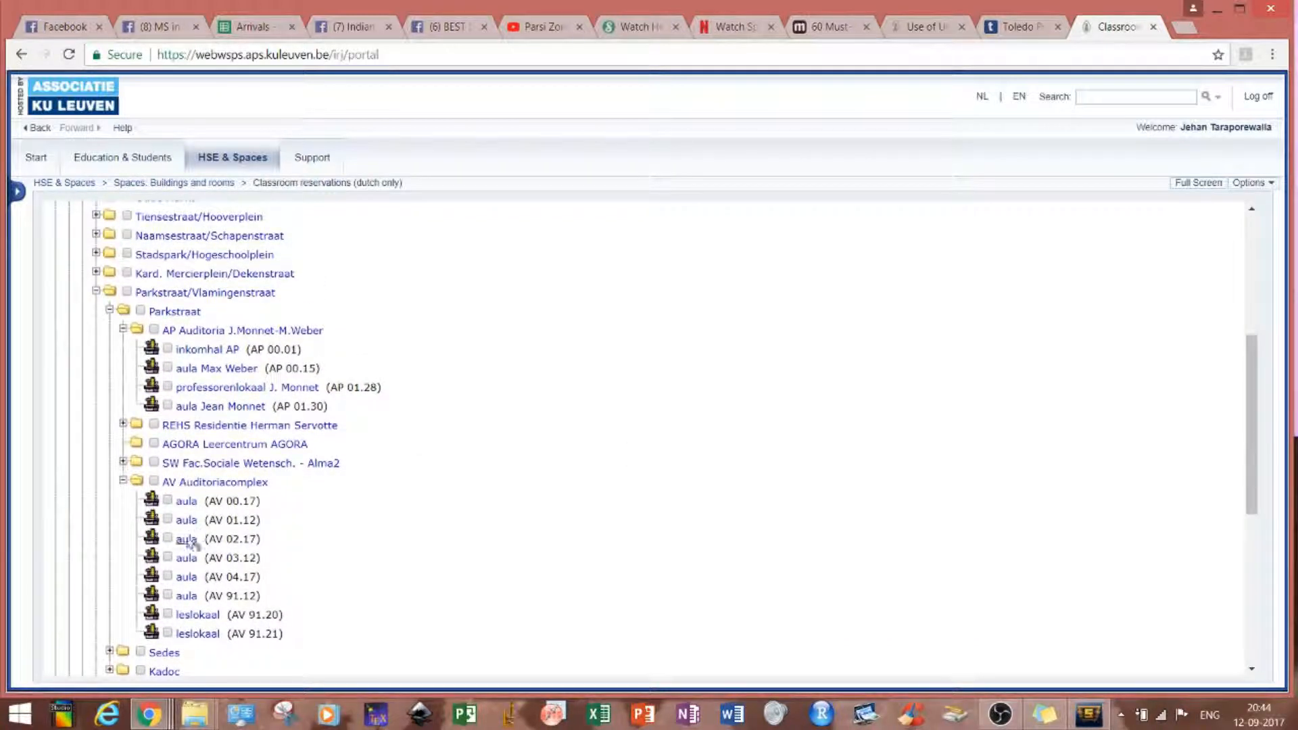
pyautogui.rightClick(207, 639)
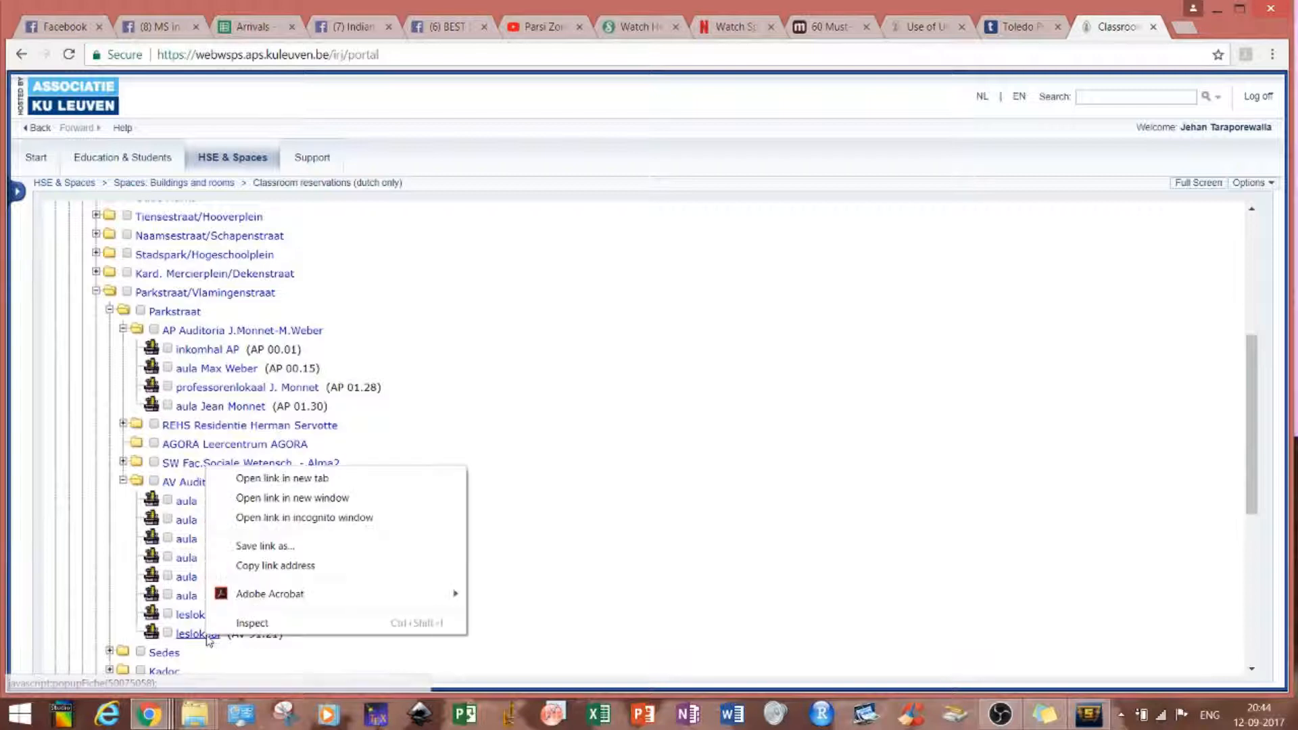
pyautogui.click(334, 481)
pyautogui.click(1108, 32)
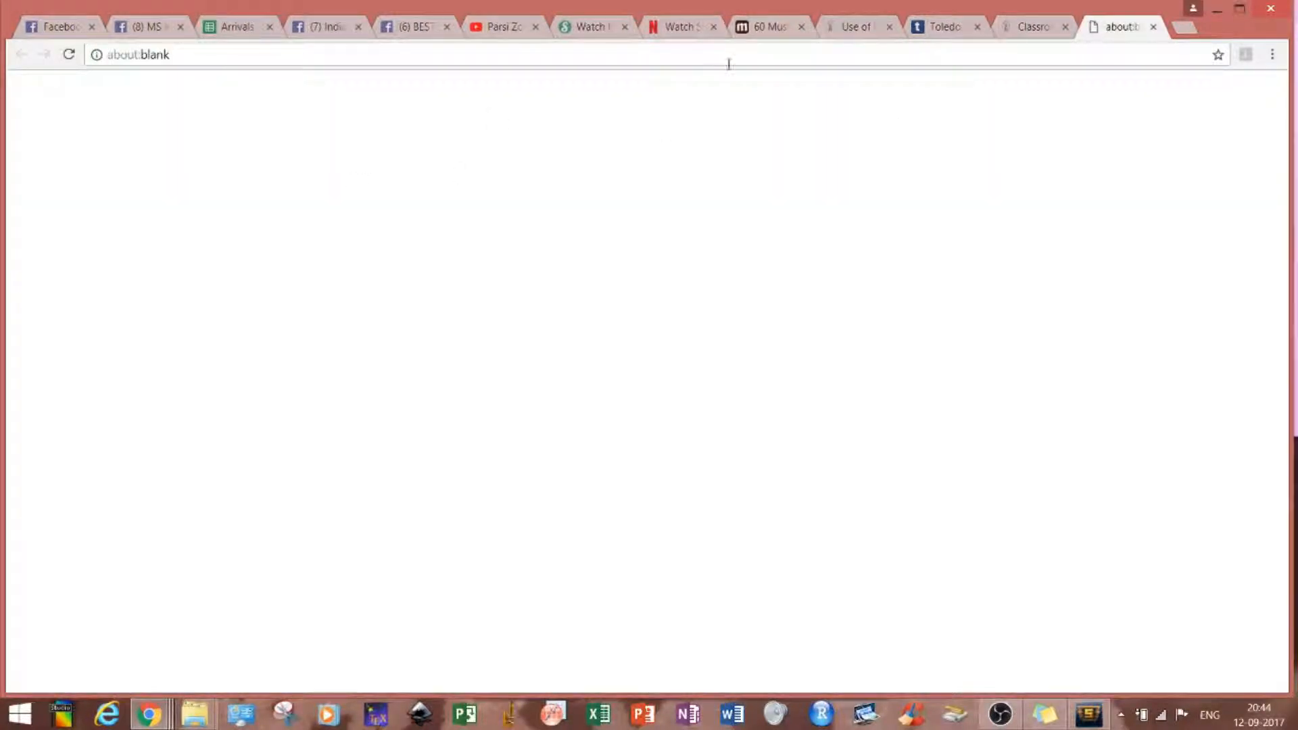
pyautogui.click(1152, 28)
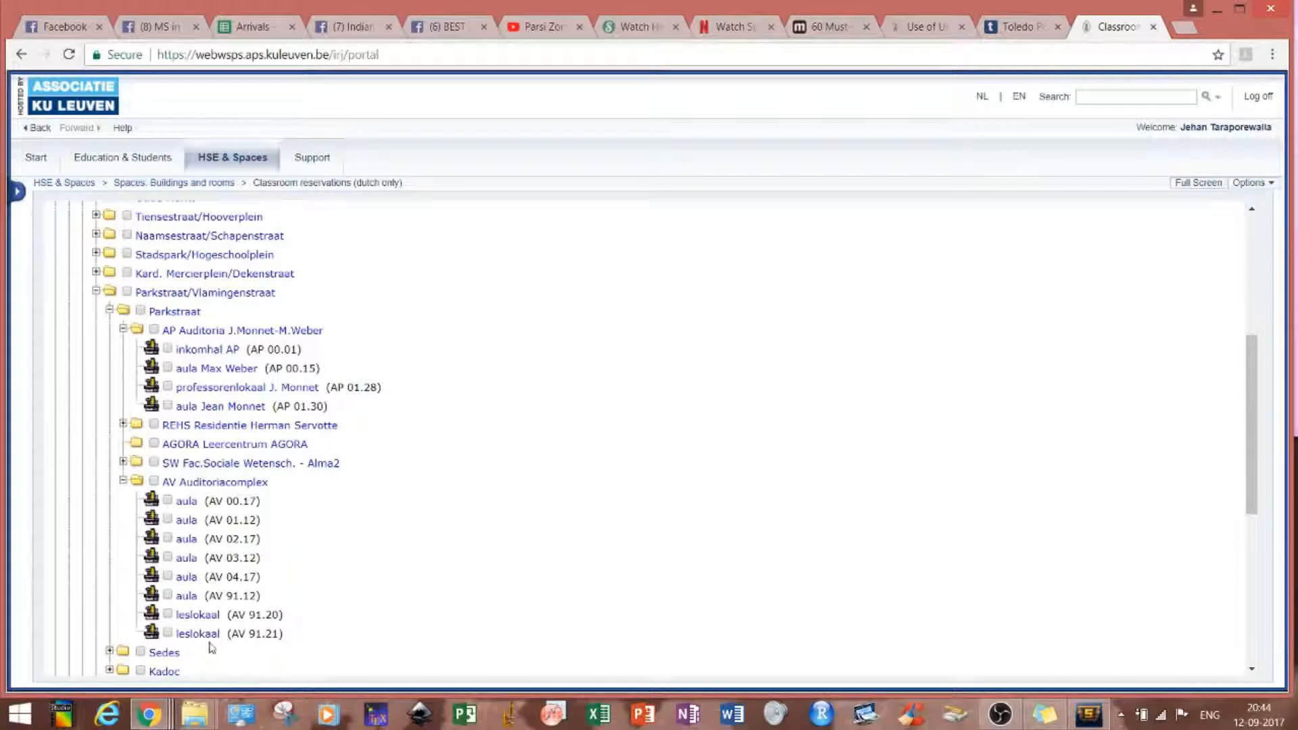
# Step: View the room details sheet for leslokaal AV 91.21, including its capacity and photos, and close it
pyautogui.click(202, 634)
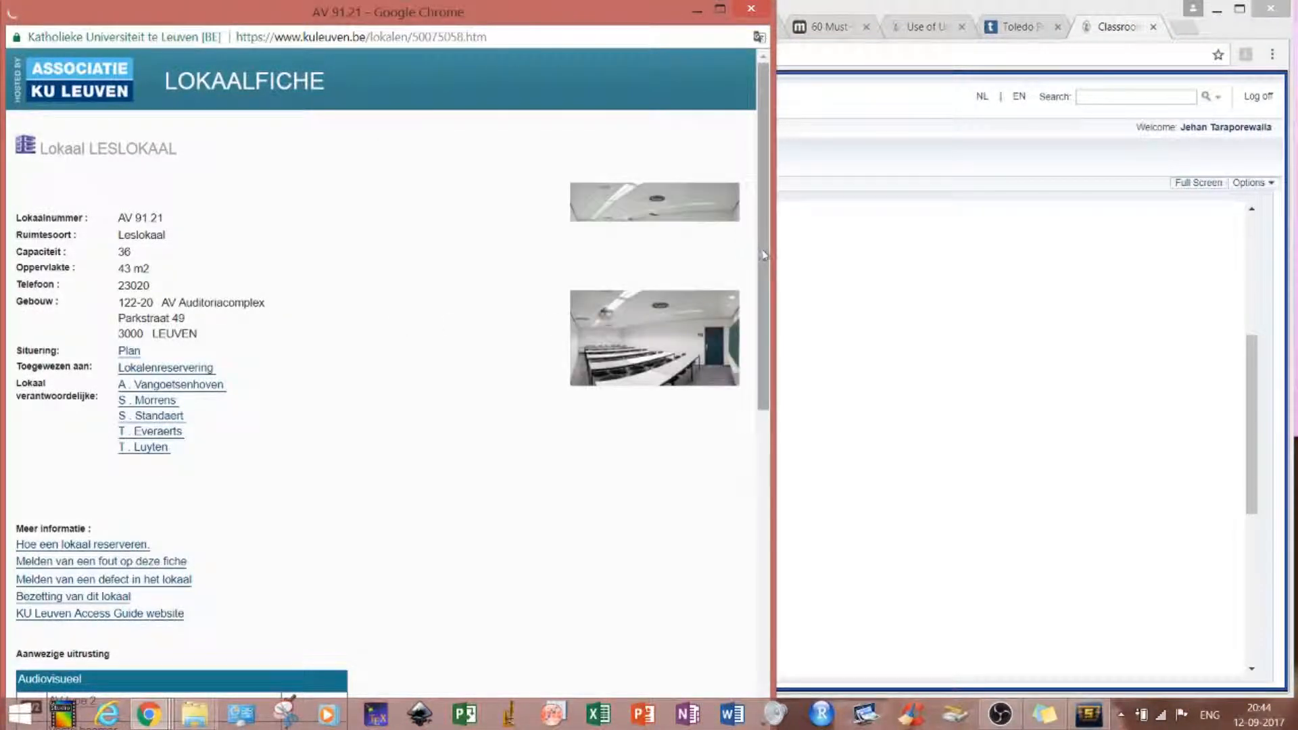
pyautogui.moveTo(766, 257); pyautogui.dragTo(764, 33)
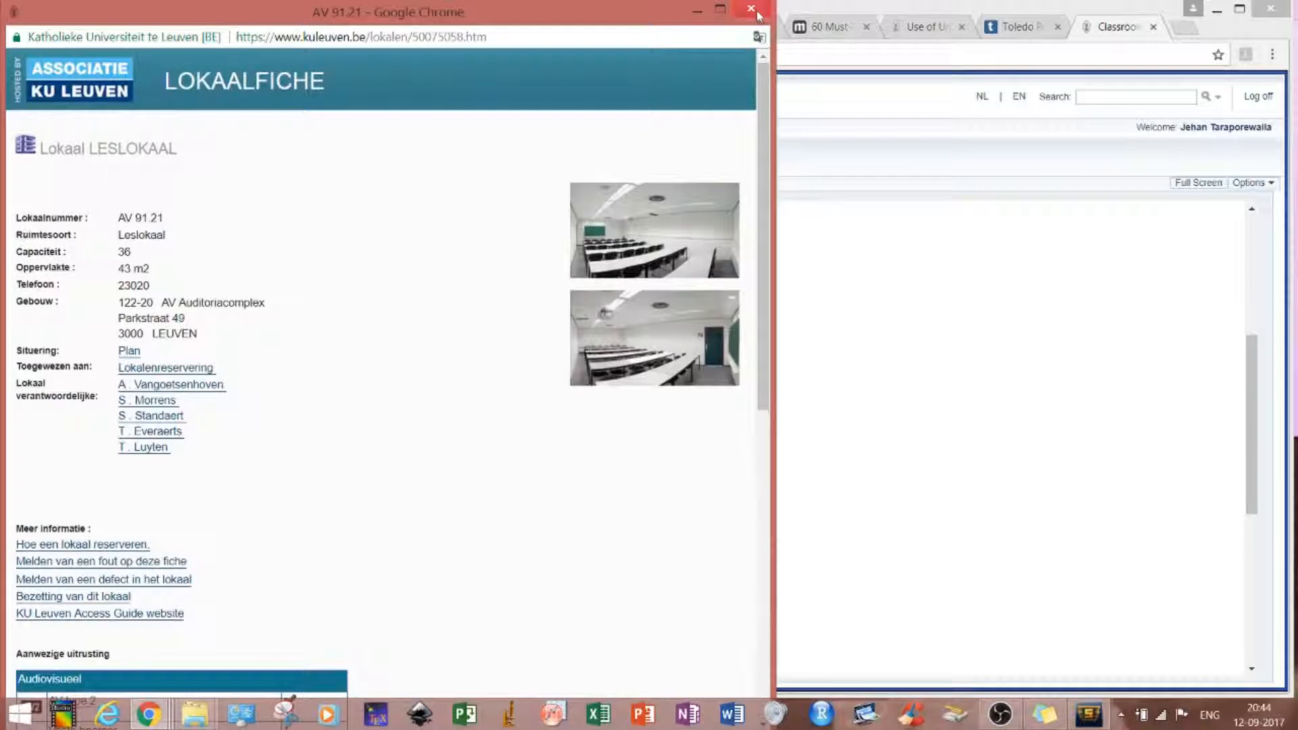
pyautogui.click(751, 9)
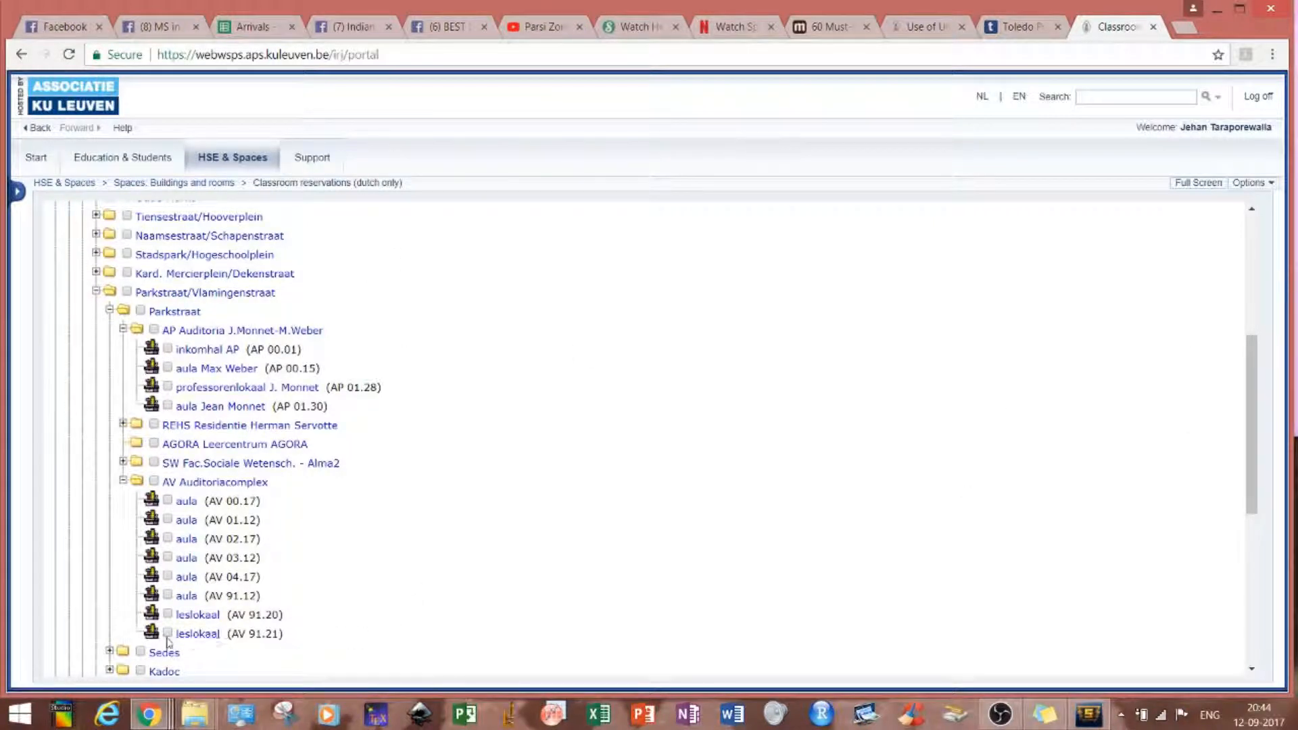
# Step: Show the reservations for the selected leslokaal AV 91.21 in the AV Auditoriacomplex
pyautogui.moveTo(1252, 409); pyautogui.dragTo(1250, 279)
pyautogui.click(643, 346)
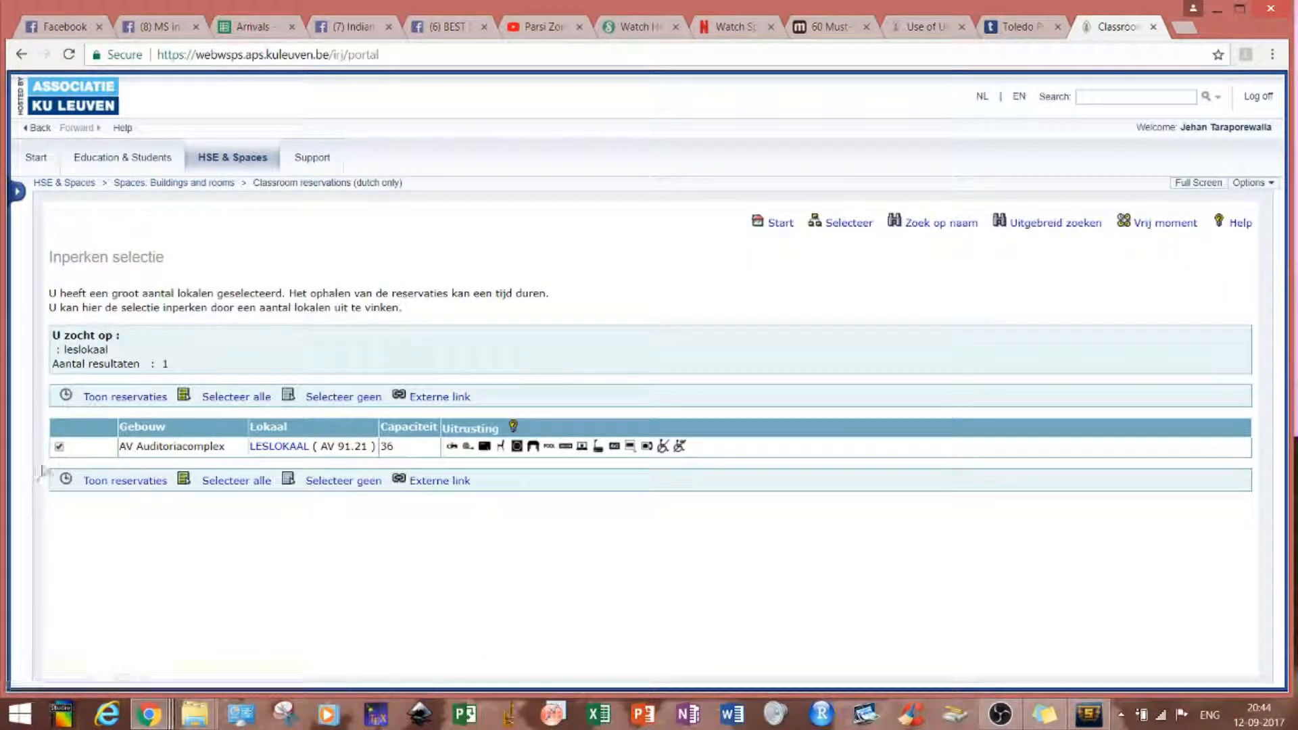
pyautogui.click(156, 482)
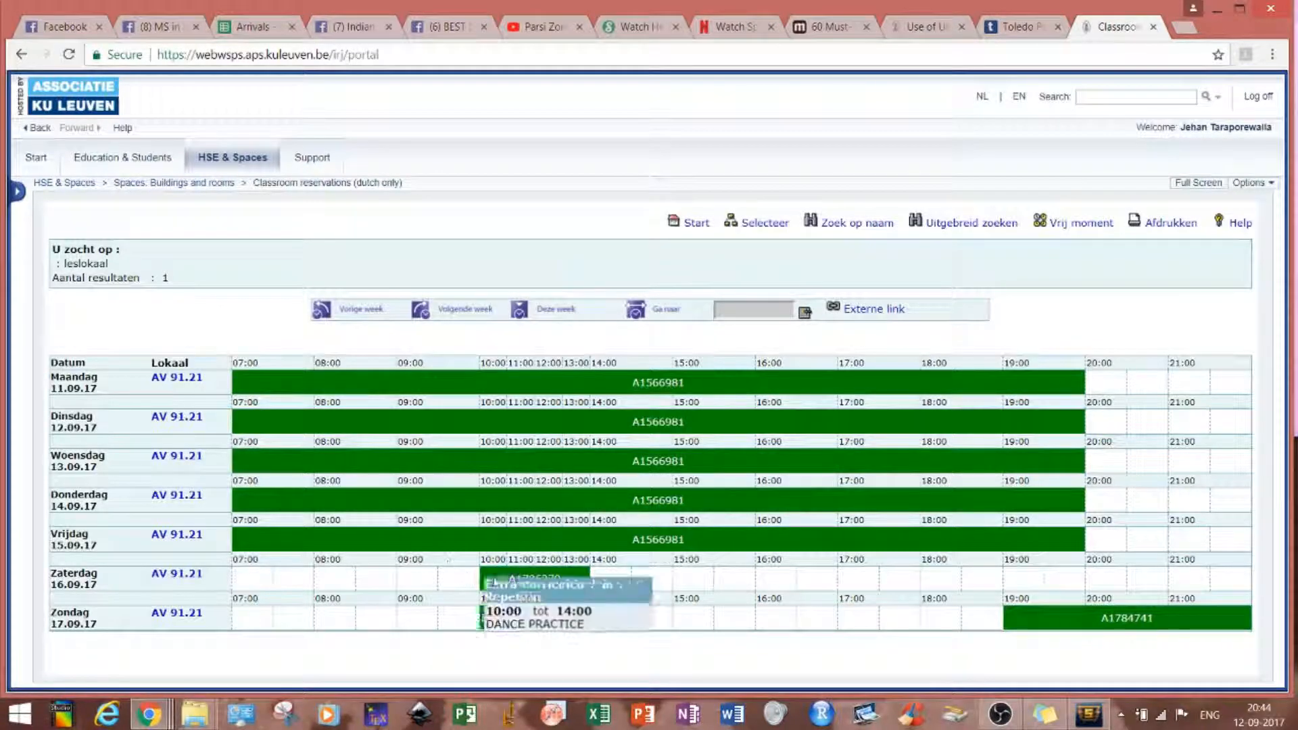
# Step: Check the weekend bookings of AV 91.21 and advance its reservation calendar to the week of 02.10.17
pyautogui.moveTo(492, 615)
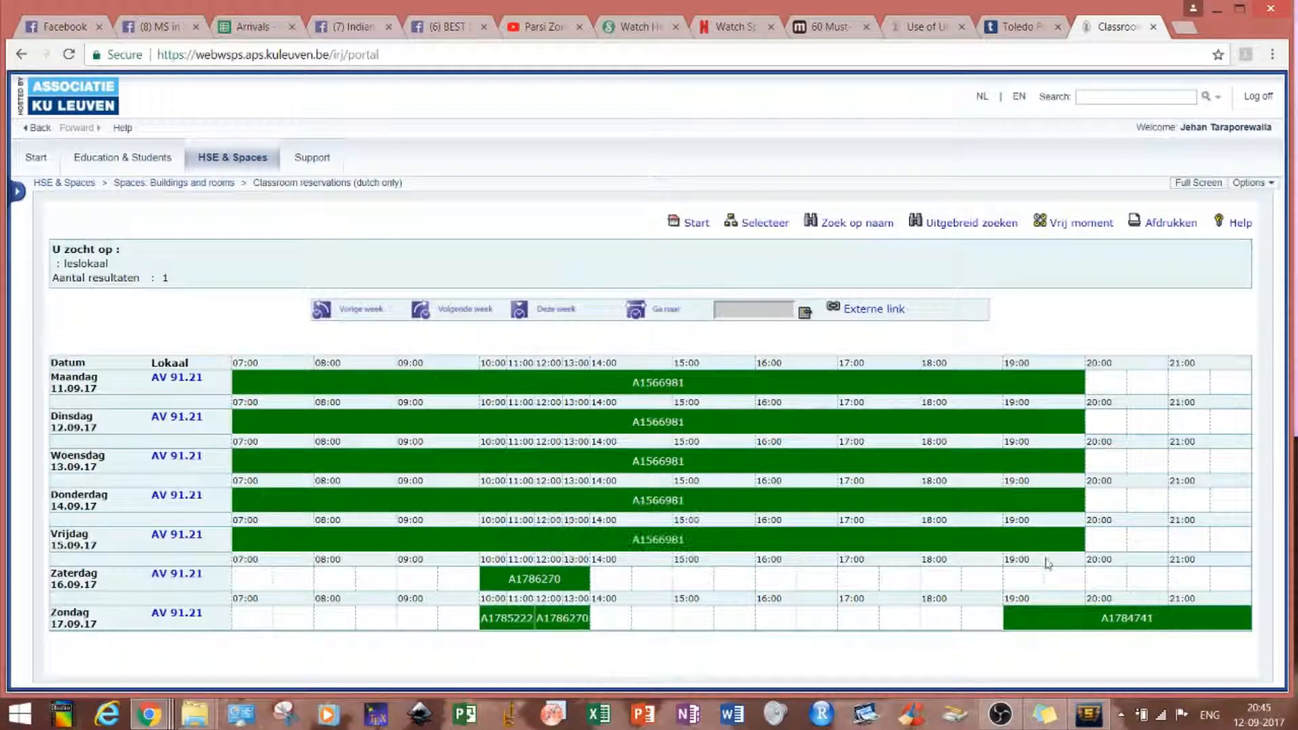
pyautogui.moveTo(1002, 612)
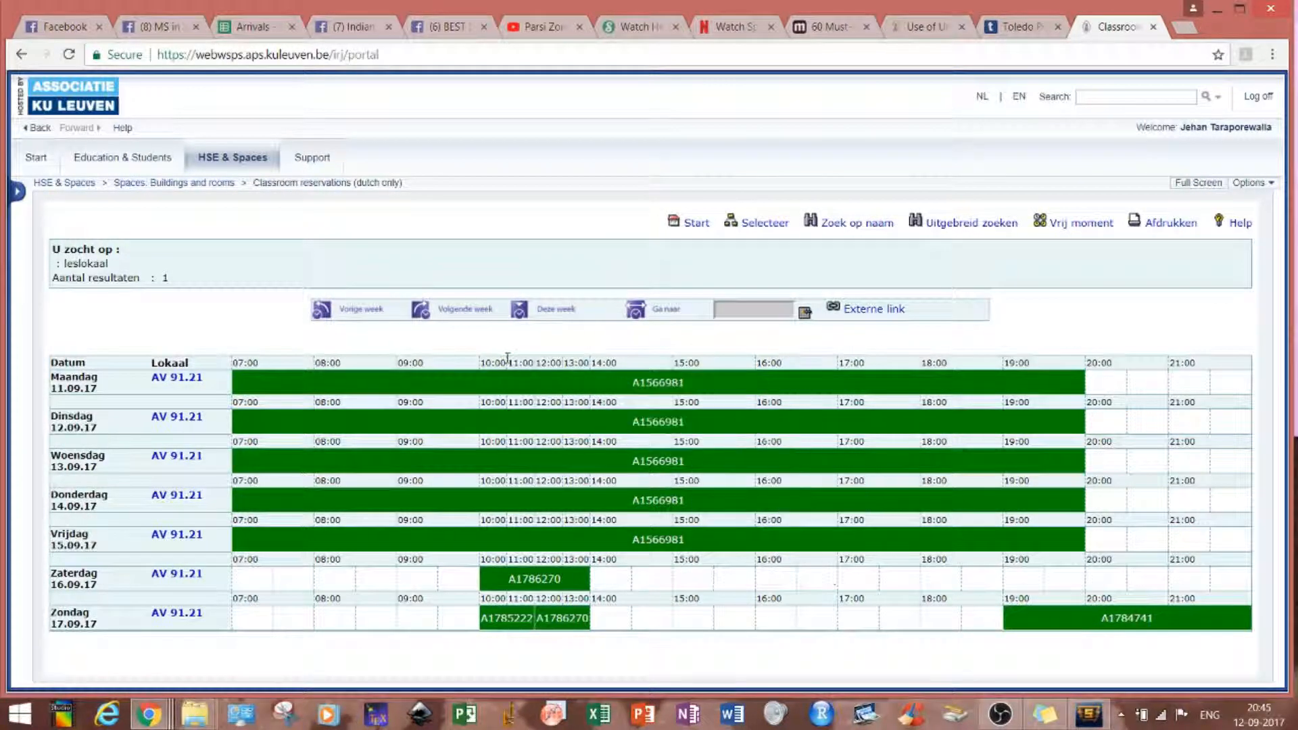
pyautogui.click(464, 322)
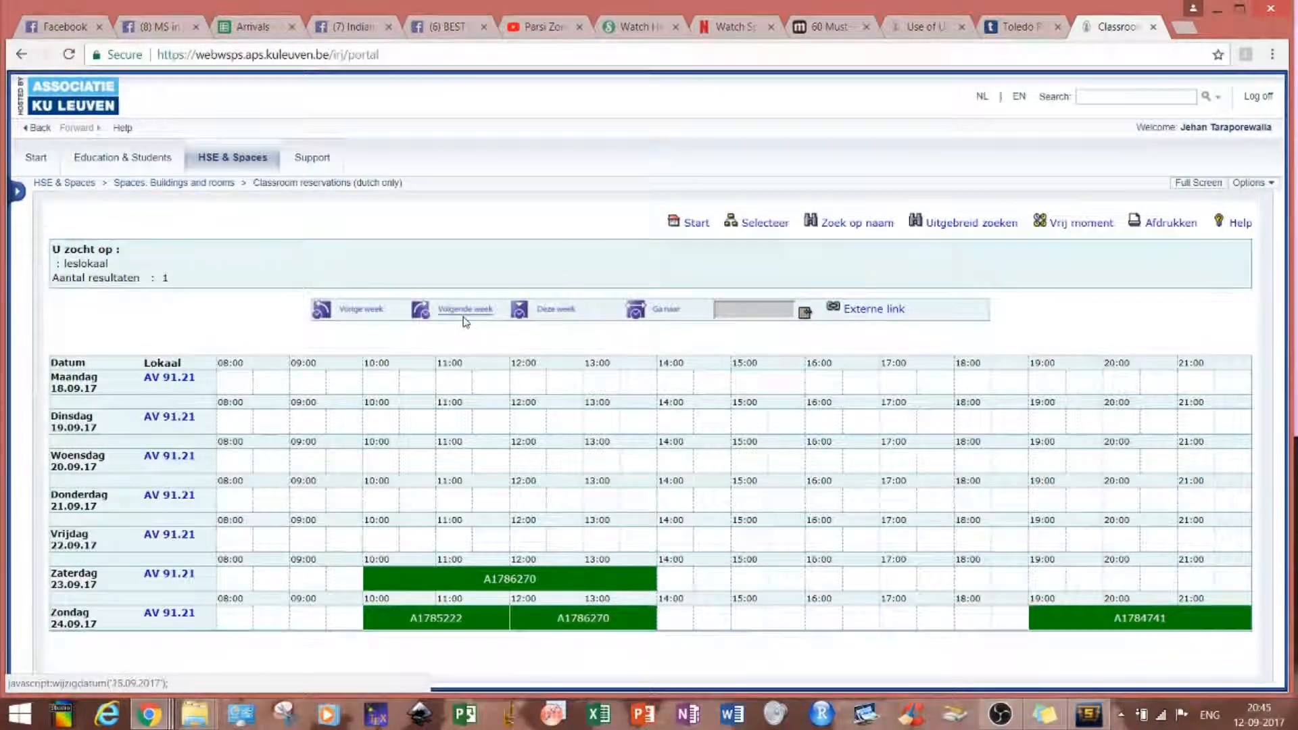
pyautogui.click(465, 322)
pyautogui.click(465, 322)
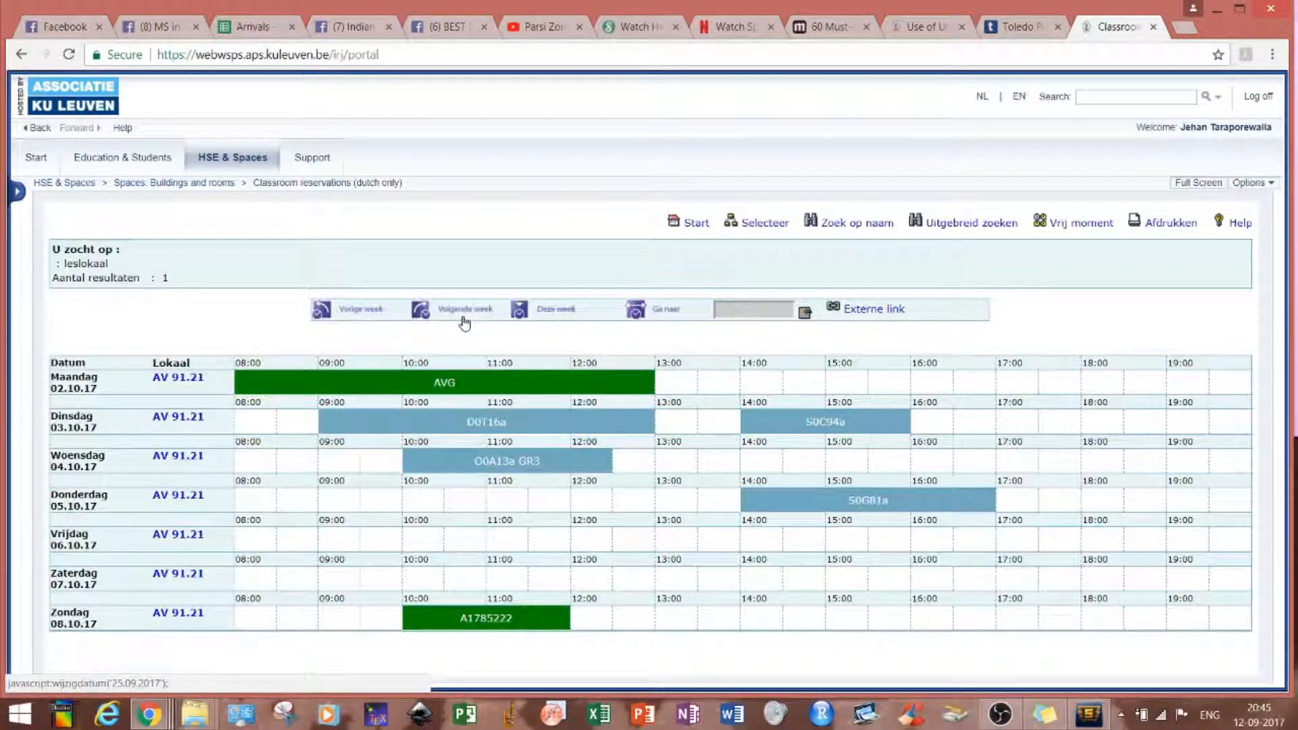
# Step: Open the student room request form through the page on university rooms for non-curricular activities, logging in on the way
pyautogui.click(941, 35)
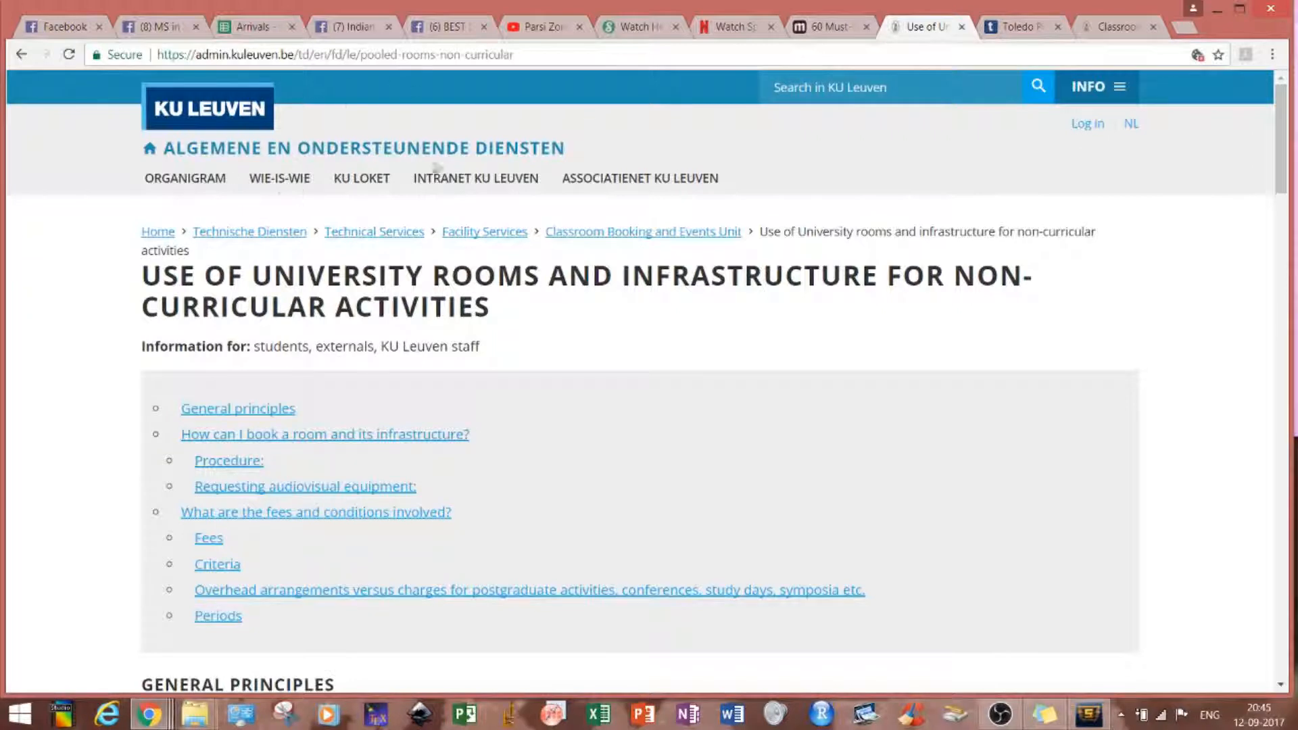
pyautogui.moveTo(1281, 137); pyautogui.dragTo(1274, 315)
pyautogui.click(840, 357)
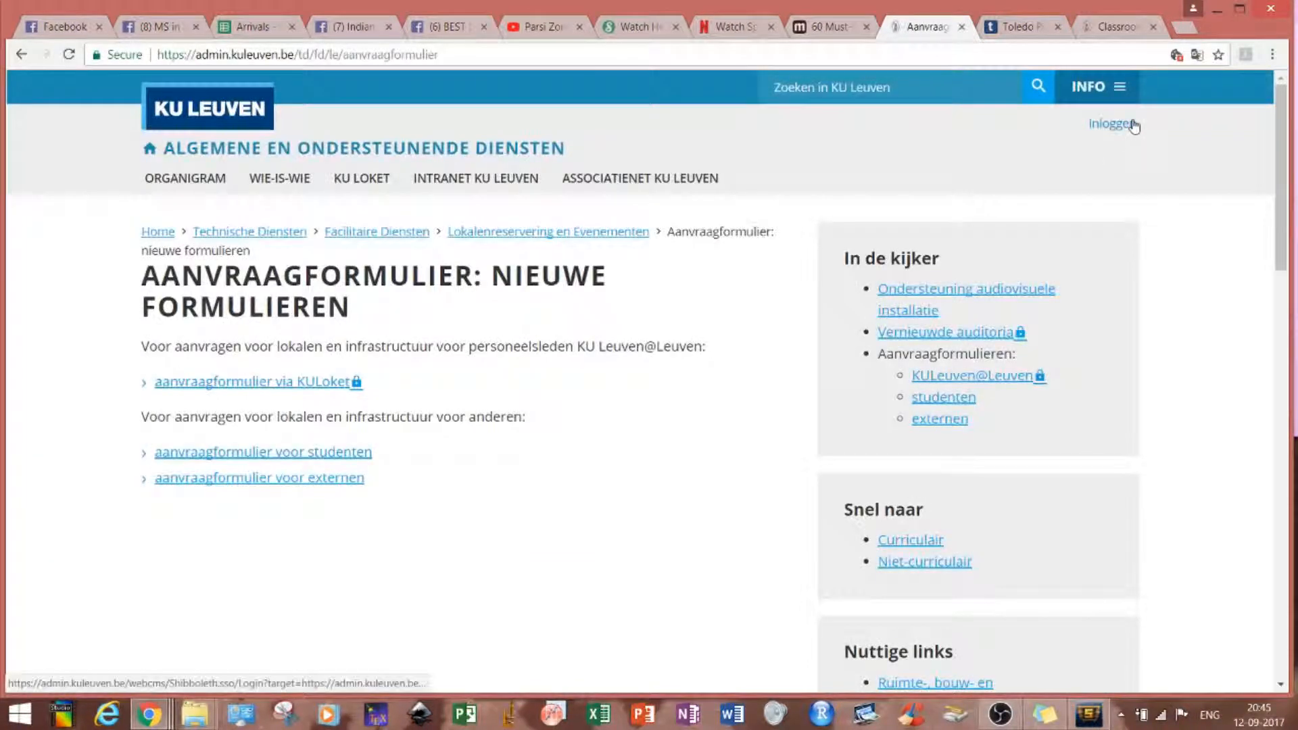
pyautogui.click(1130, 125)
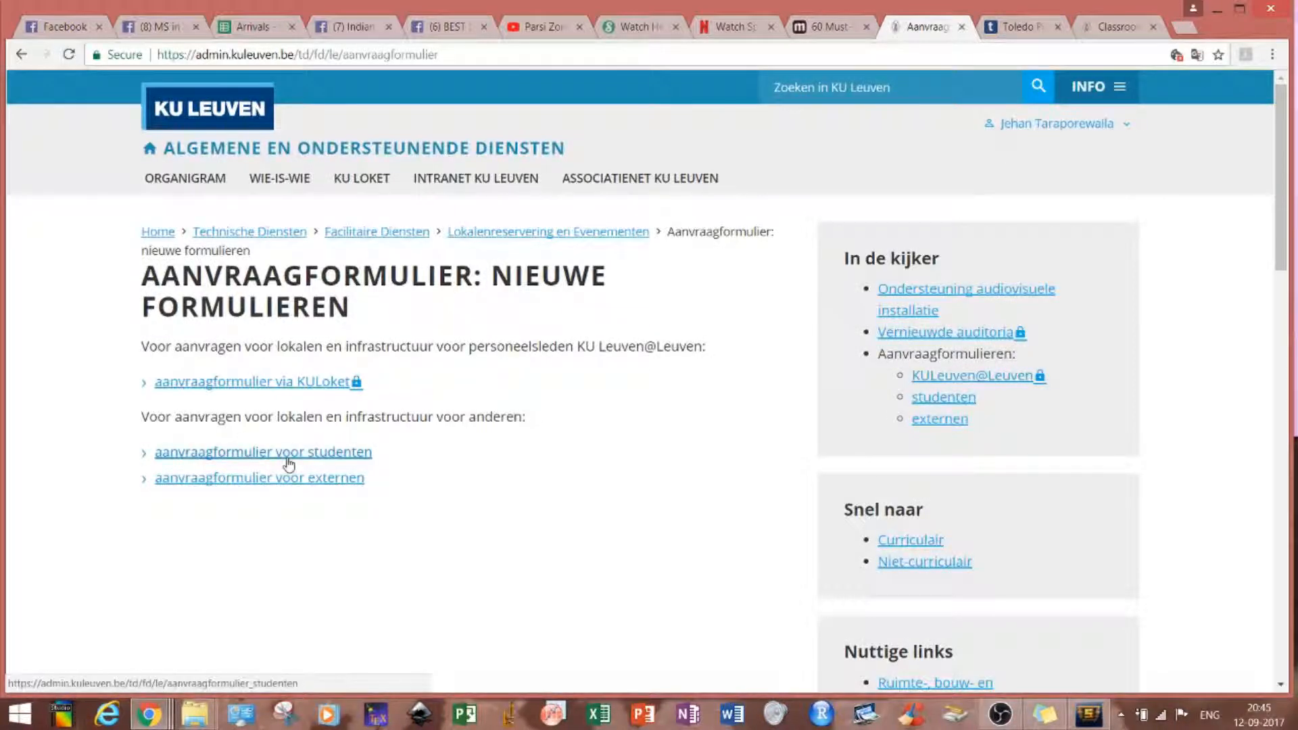
pyautogui.click(287, 459)
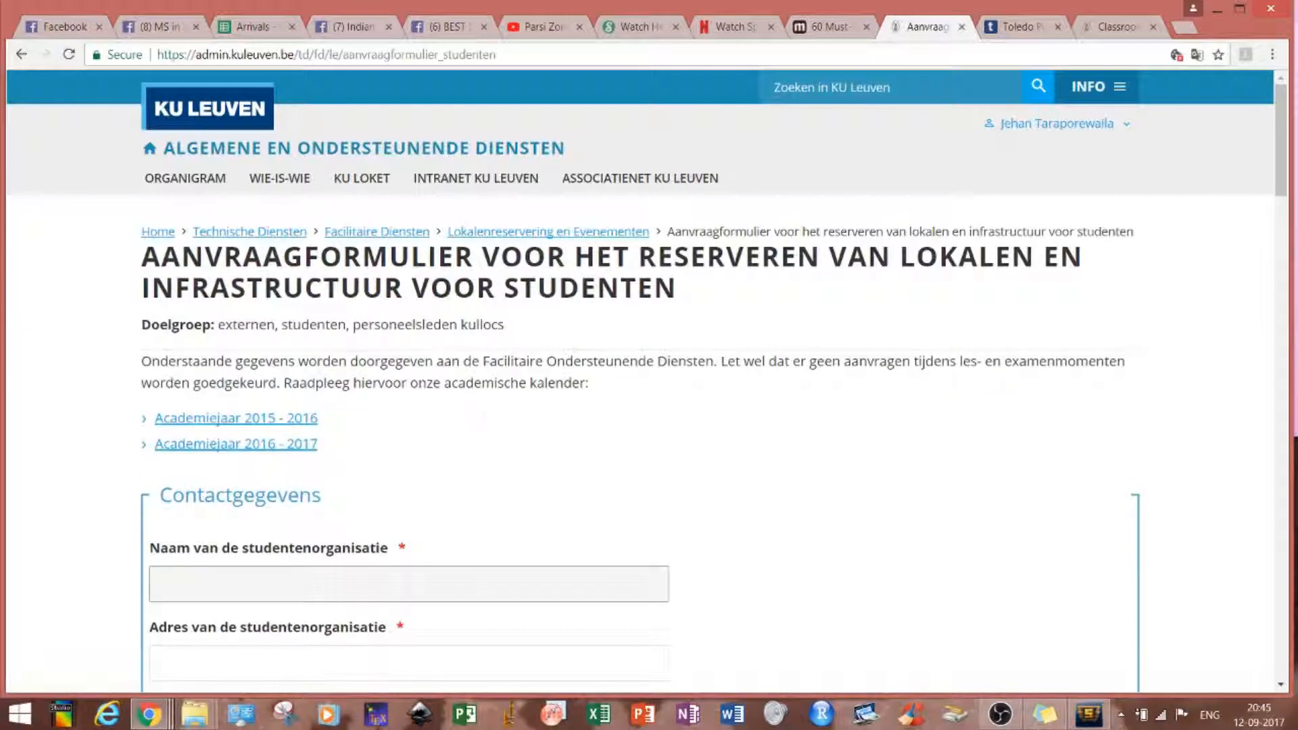
# Step: Translate the student room request form page to English
pyautogui.scroll(-4, 877, 220)
pyautogui.rightClick(551, 215)
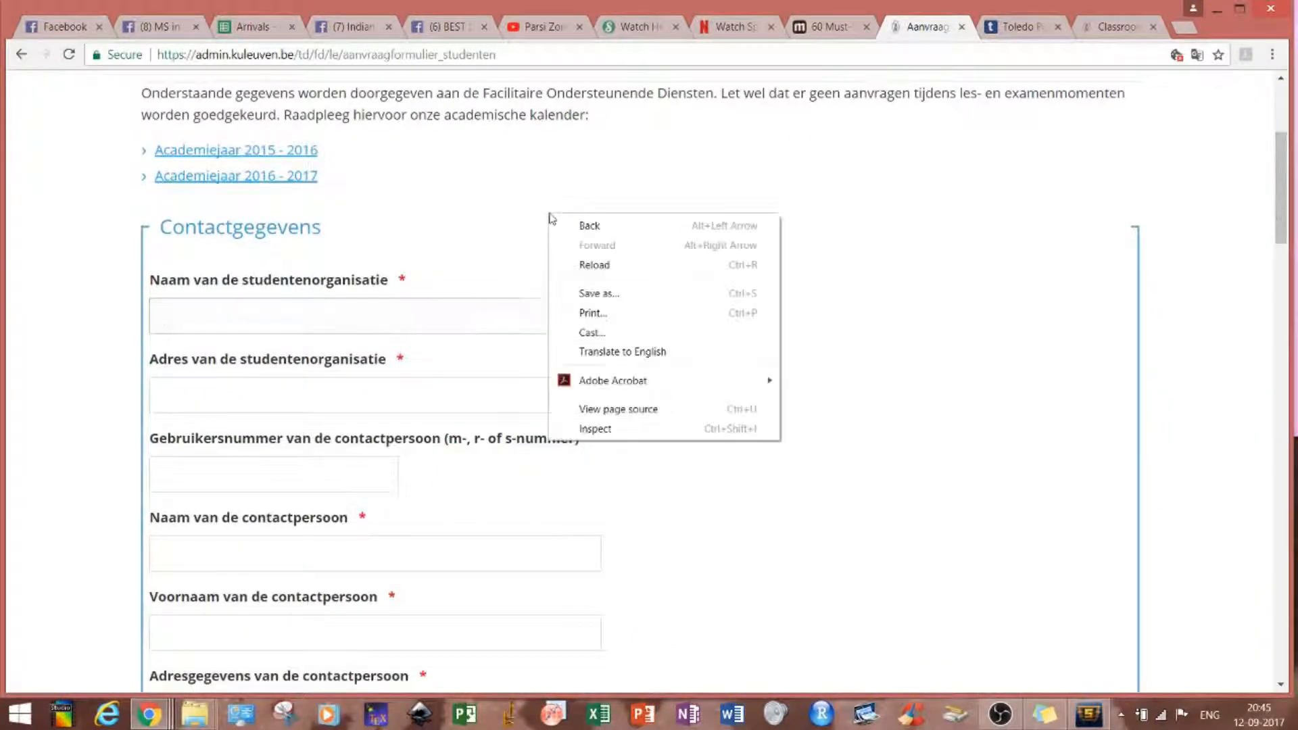
pyautogui.click(634, 350)
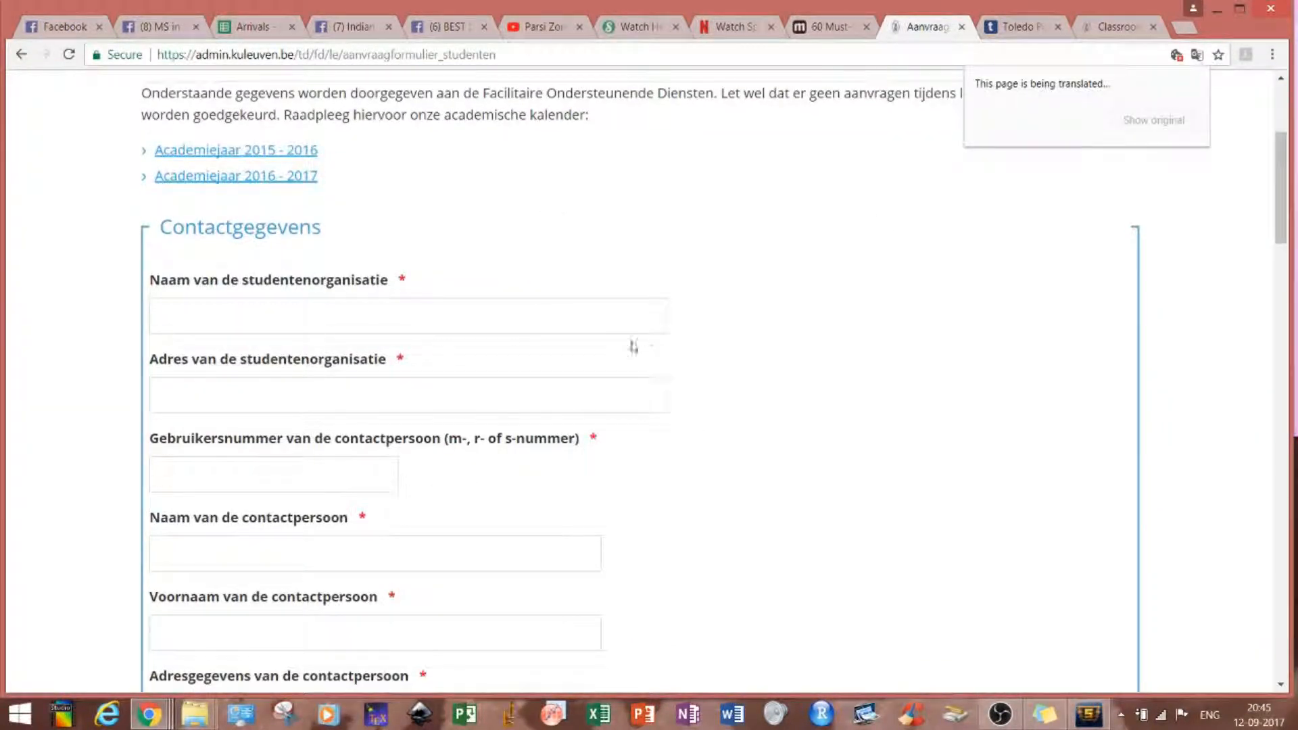
# Step: Enter Indian Student Association of Leuven as the student organization and fill in the organization's address
pyautogui.click(323, 321)
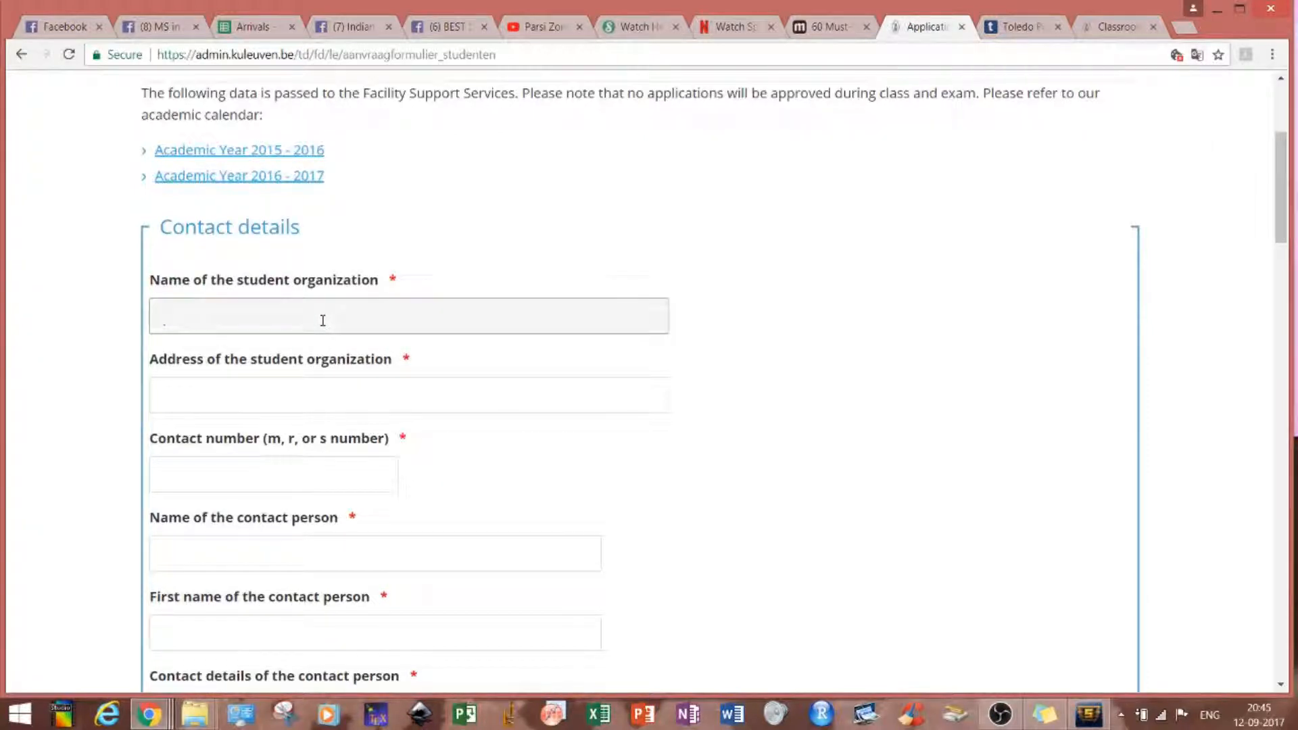
pyautogui.write('is')
pyautogui.press('BackSpace')
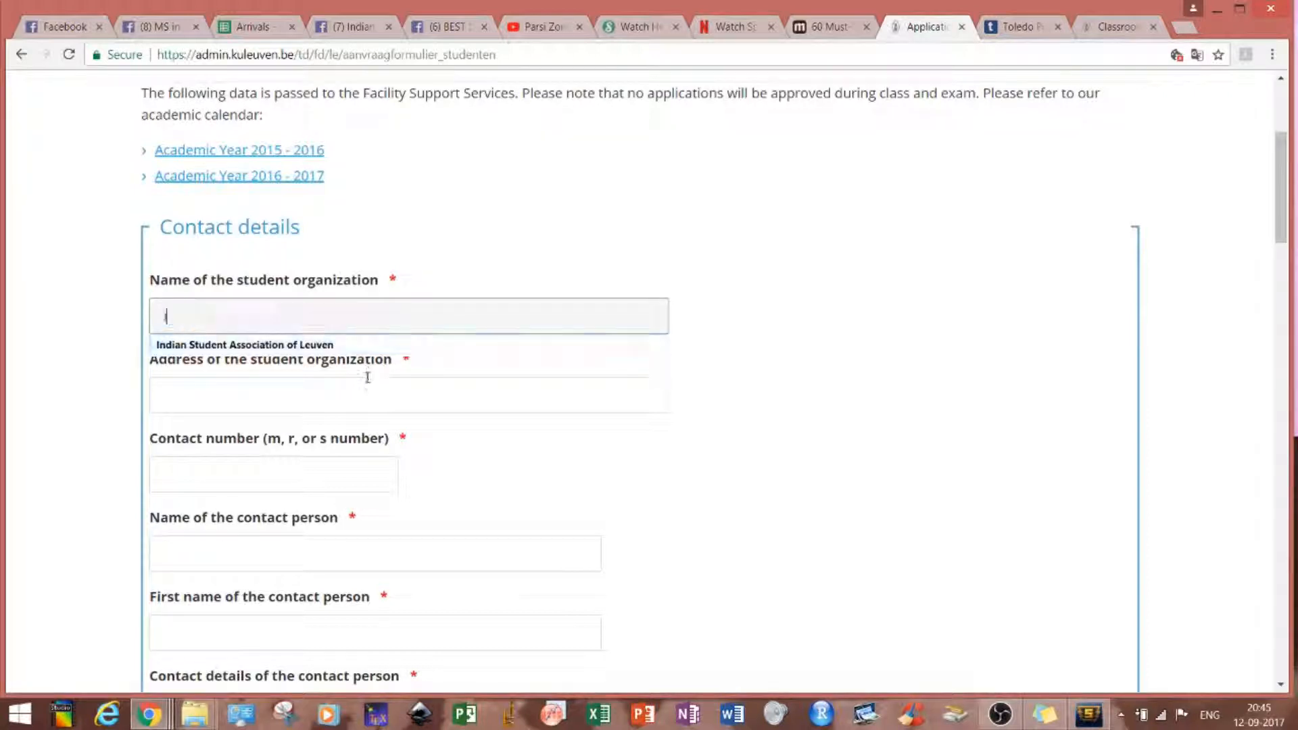
pyautogui.click(365, 345)
pyautogui.click(327, 388)
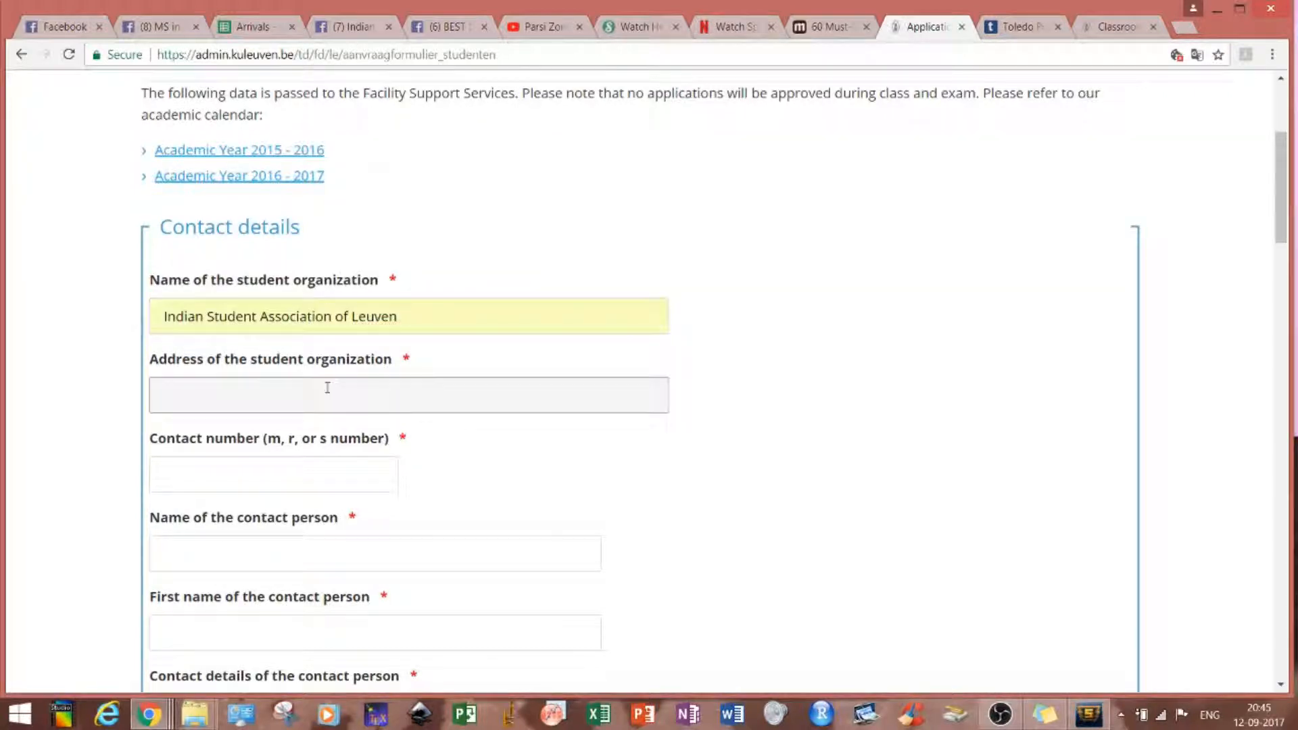
pyautogui.write('c/')
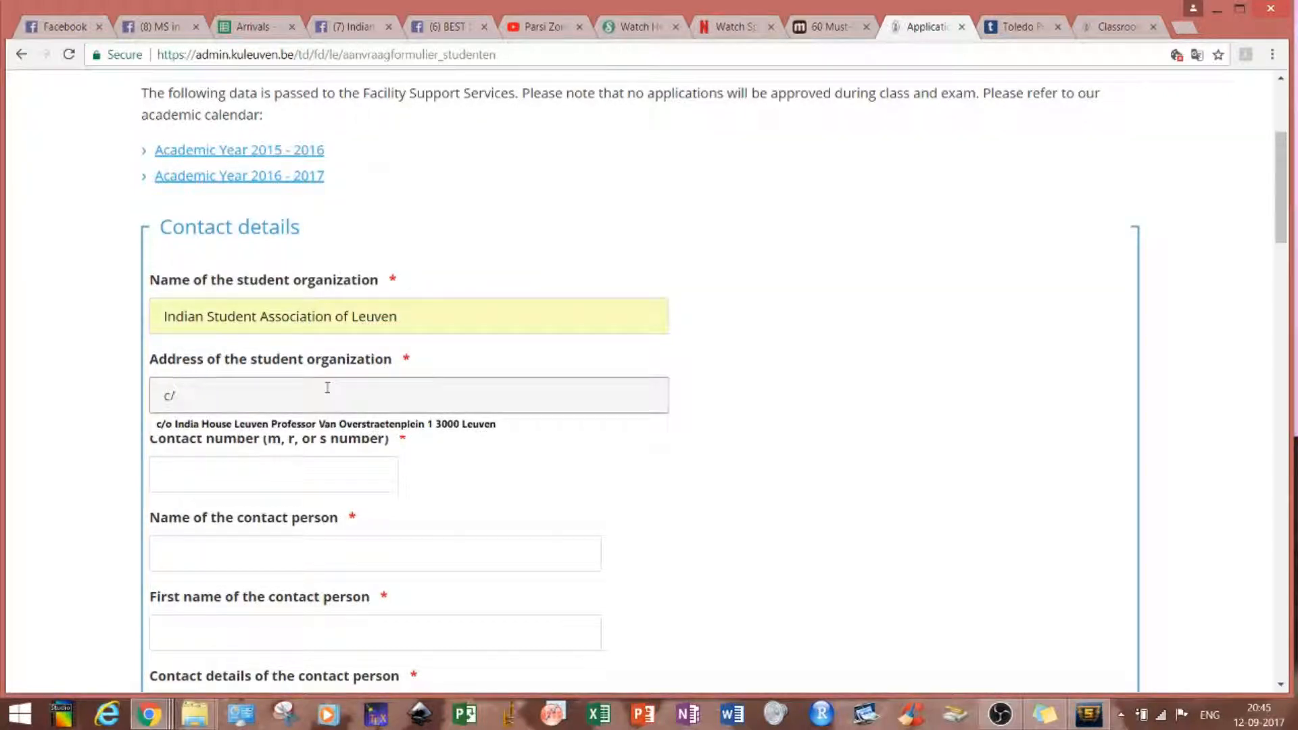
pyautogui.click(341, 424)
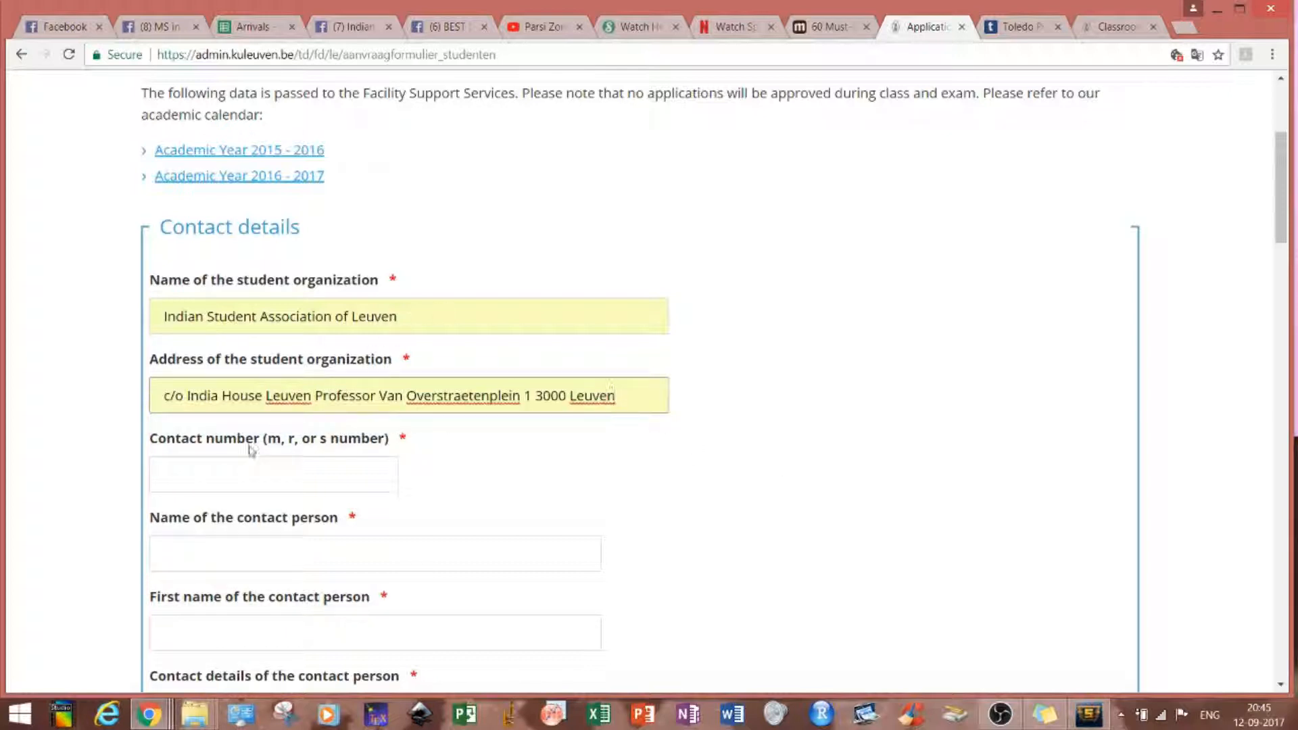
pyautogui.click(233, 476)
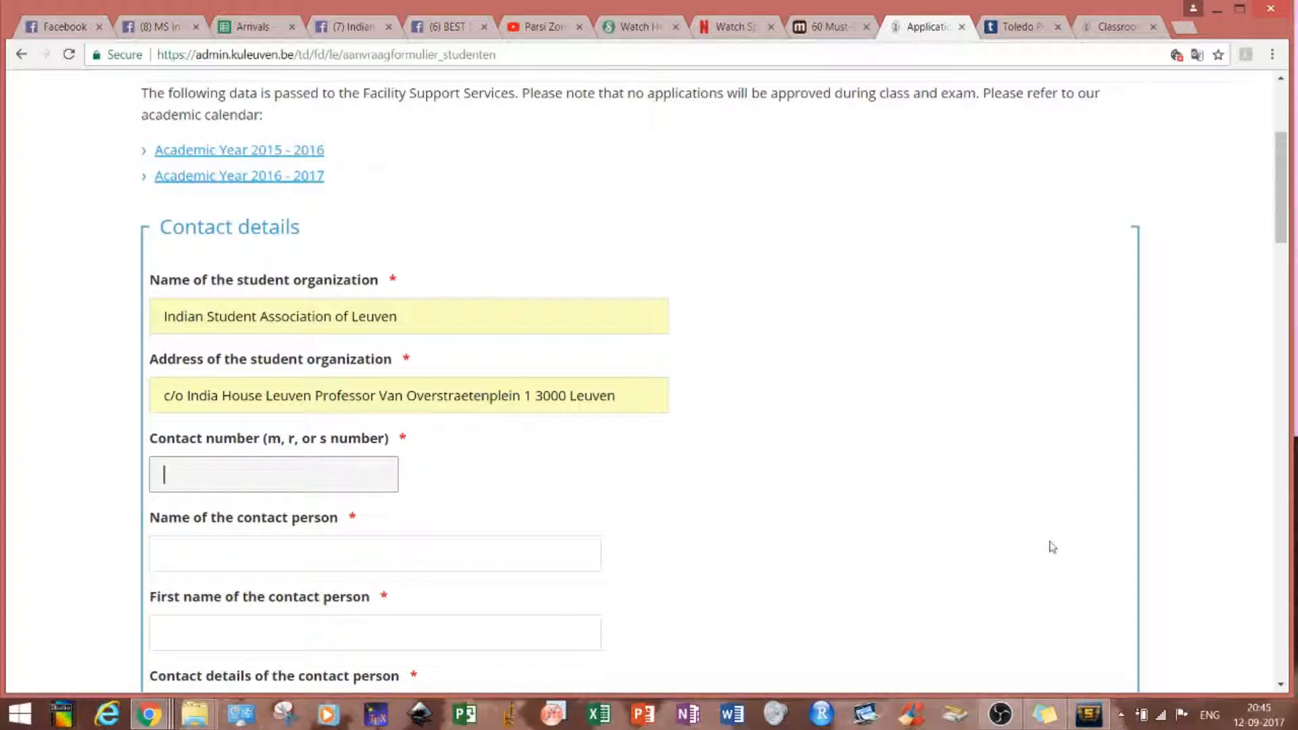
pyautogui.click(244, 551)
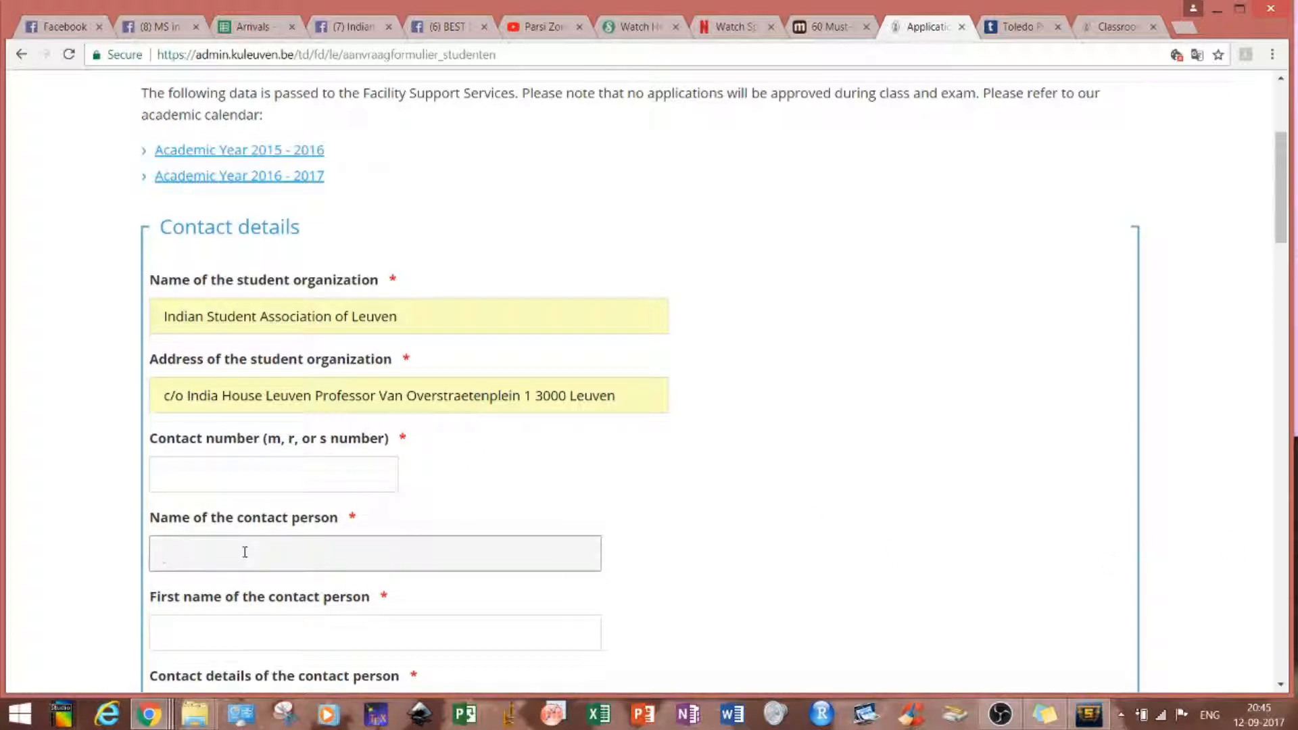
pyautogui.click(271, 636)
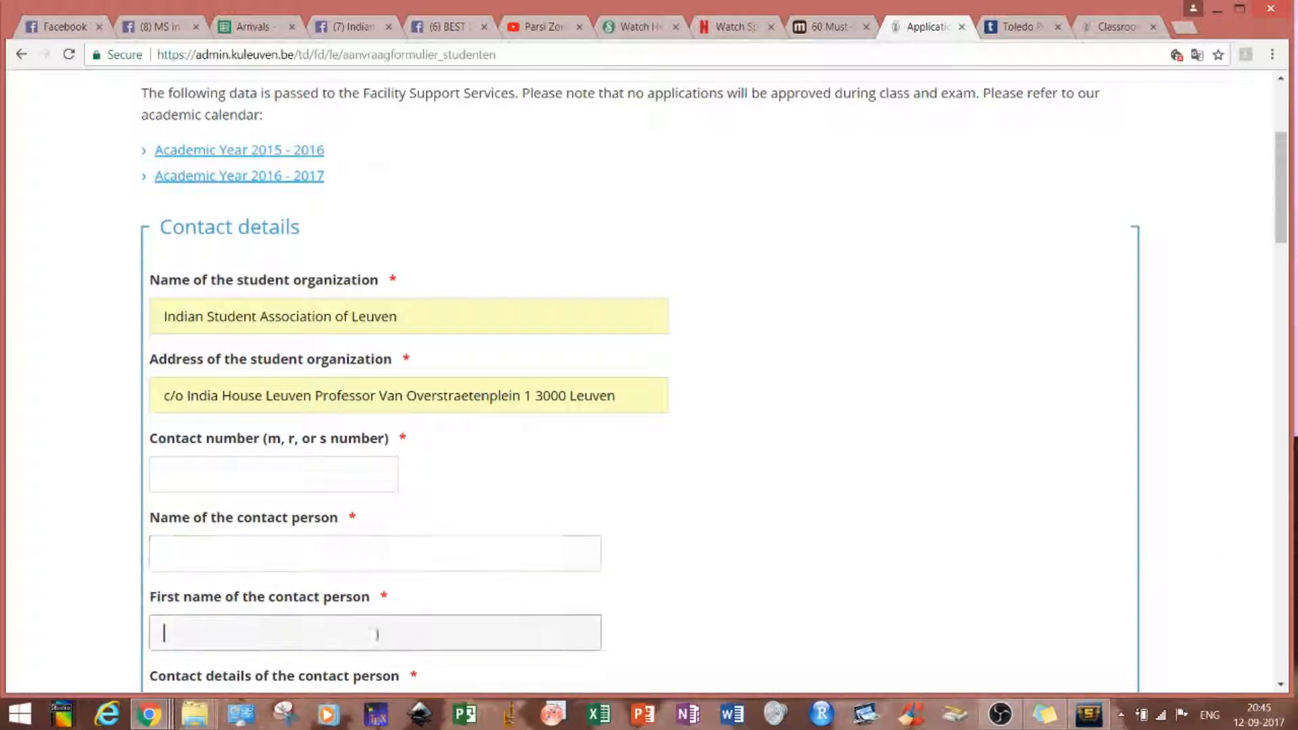
# Step: Describe the activity as "Dance practise" in the activity data
pyautogui.click(1275, 200)
pyautogui.moveTo(1284, 227); pyautogui.dragTo(1104, 404)
pyautogui.click(268, 333)
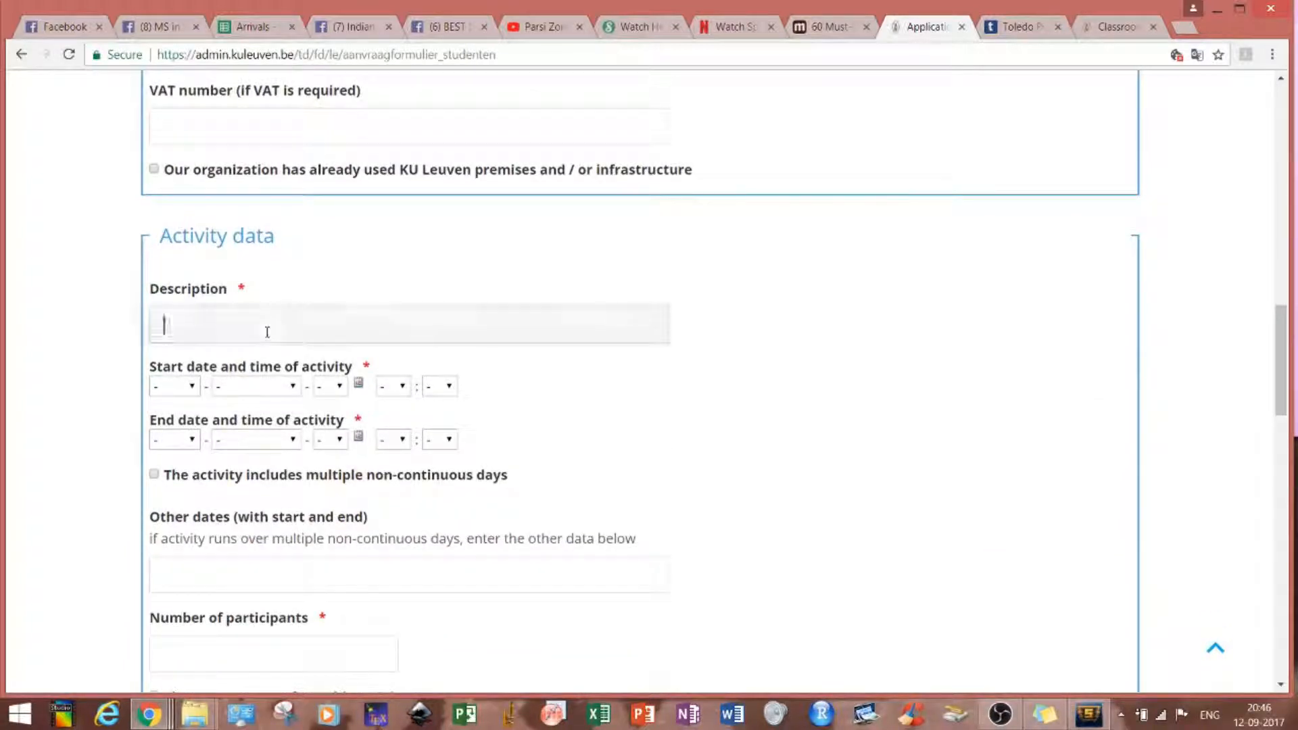
pyautogui.write('Dance practise')
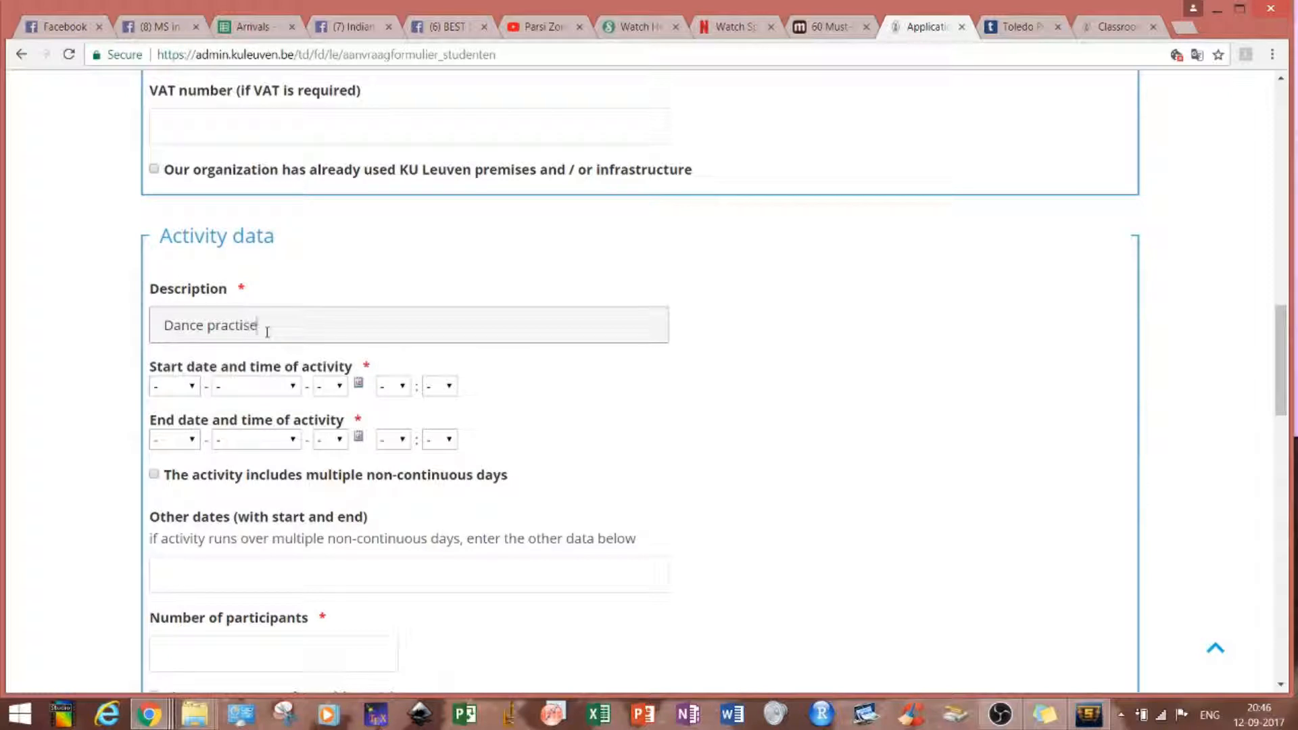
# Step: Set both the start date and the end date of the activity to 12 September 2017
pyautogui.click(192, 389)
pyautogui.click(182, 471)
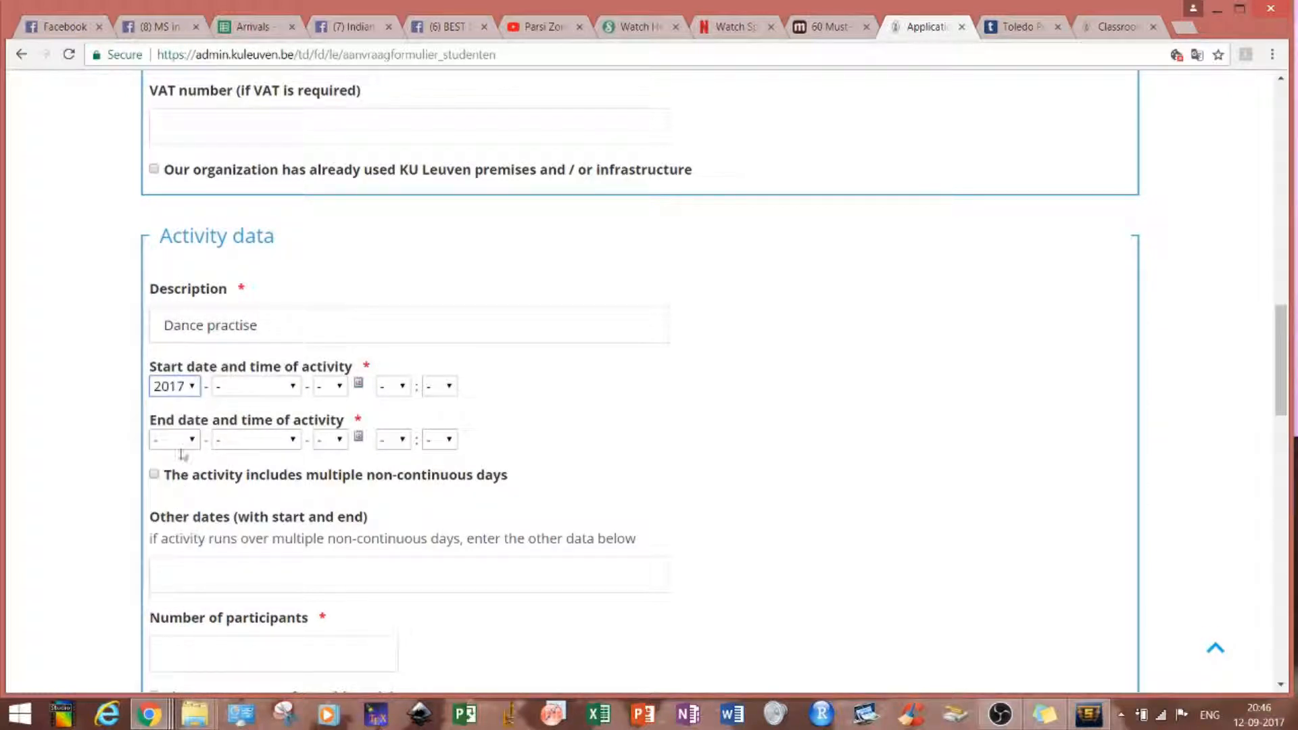
pyautogui.click(189, 443)
pyautogui.click(175, 534)
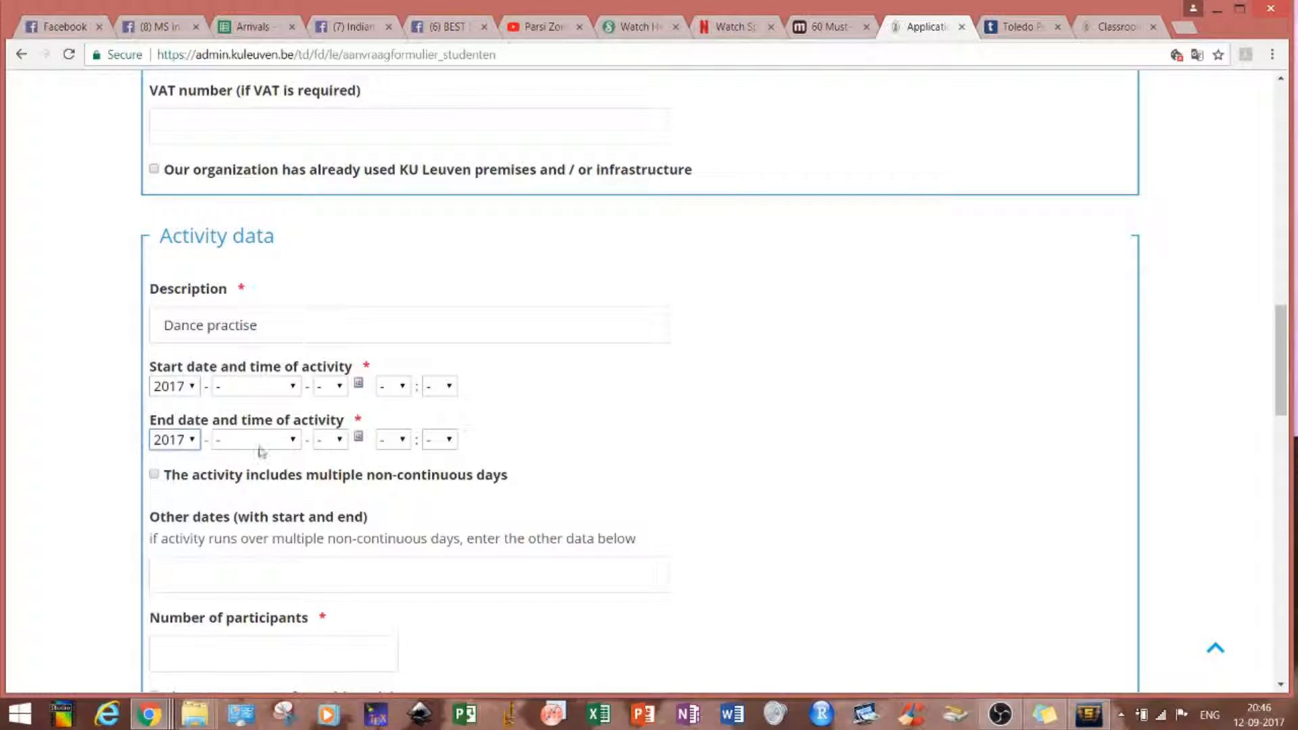
pyautogui.click(280, 389)
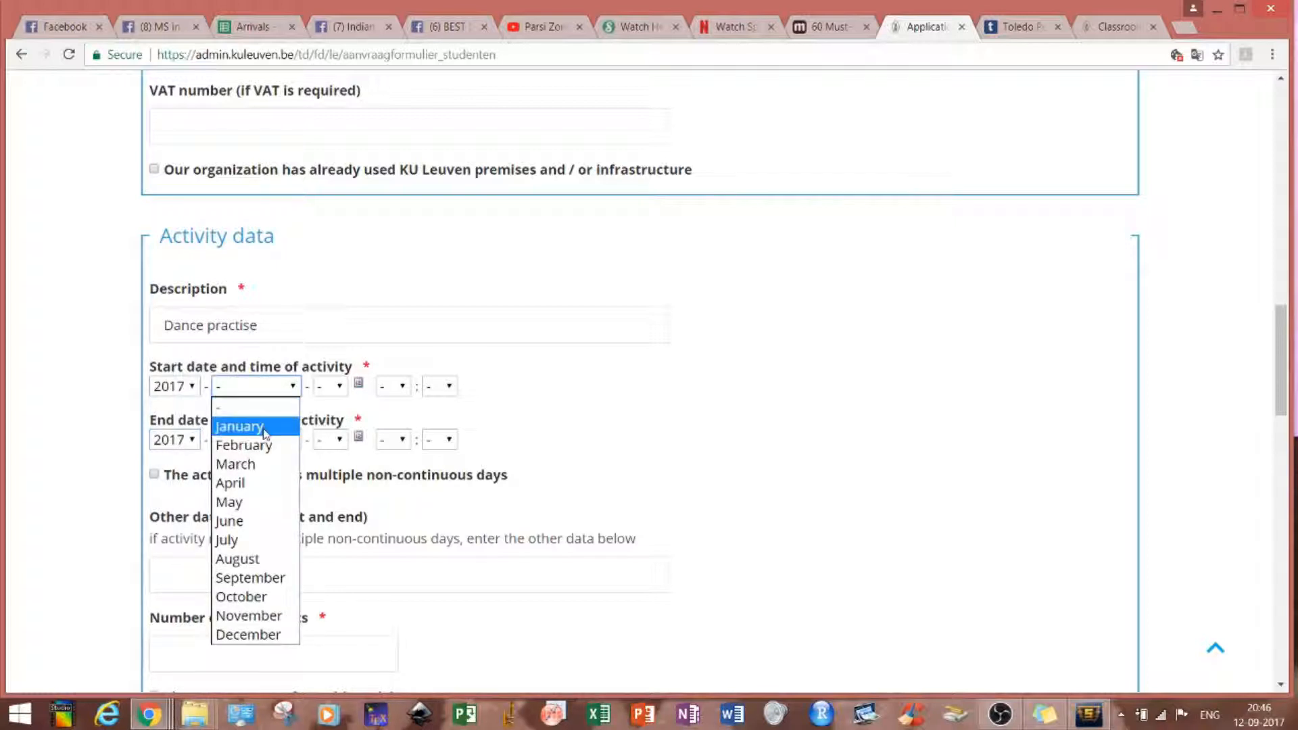
pyautogui.click(254, 578)
pyautogui.click(279, 439)
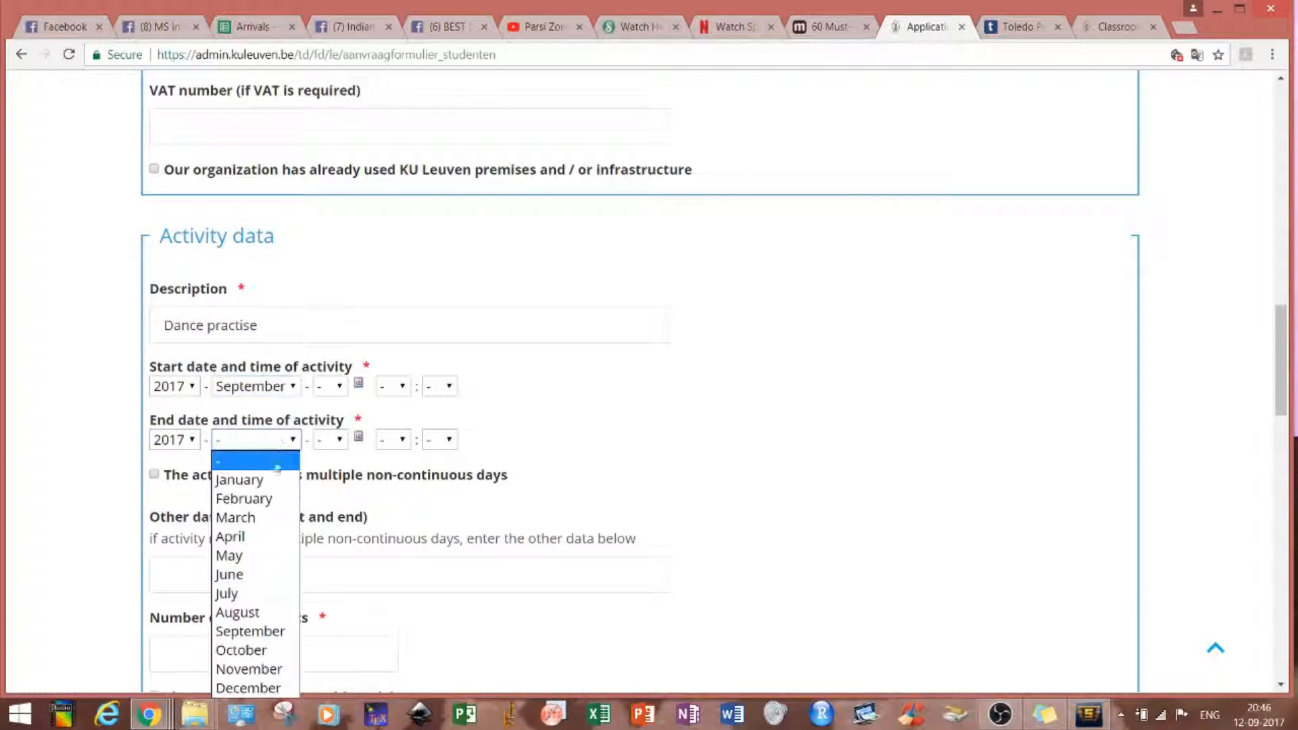
pyautogui.click(250, 632)
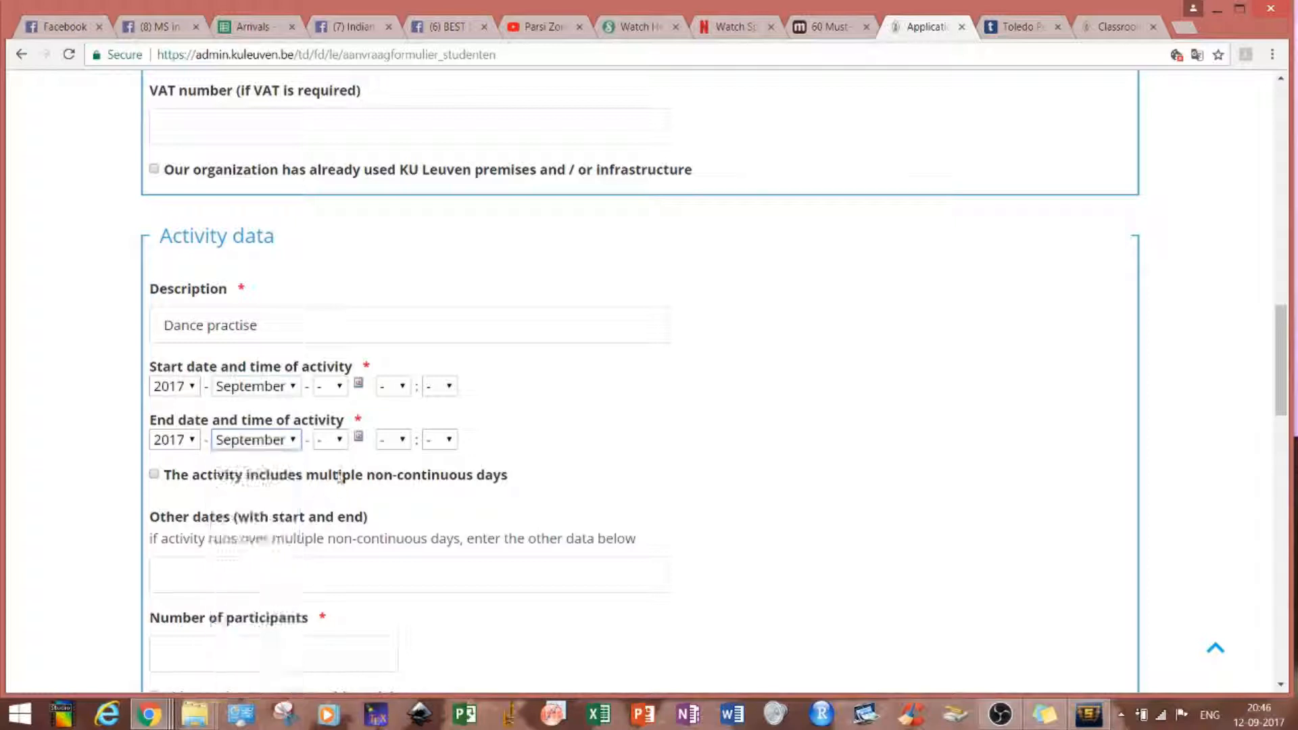
pyautogui.click(340, 387)
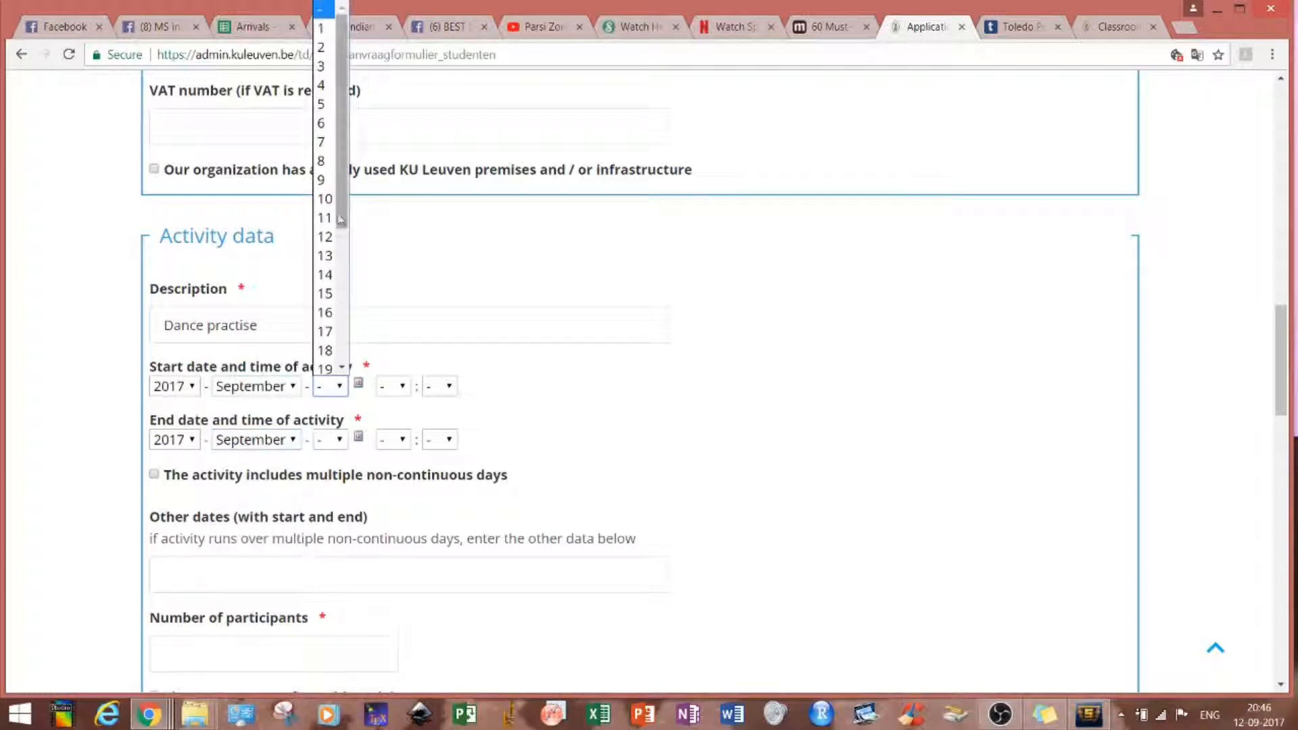
pyautogui.click(326, 236)
pyautogui.click(339, 440)
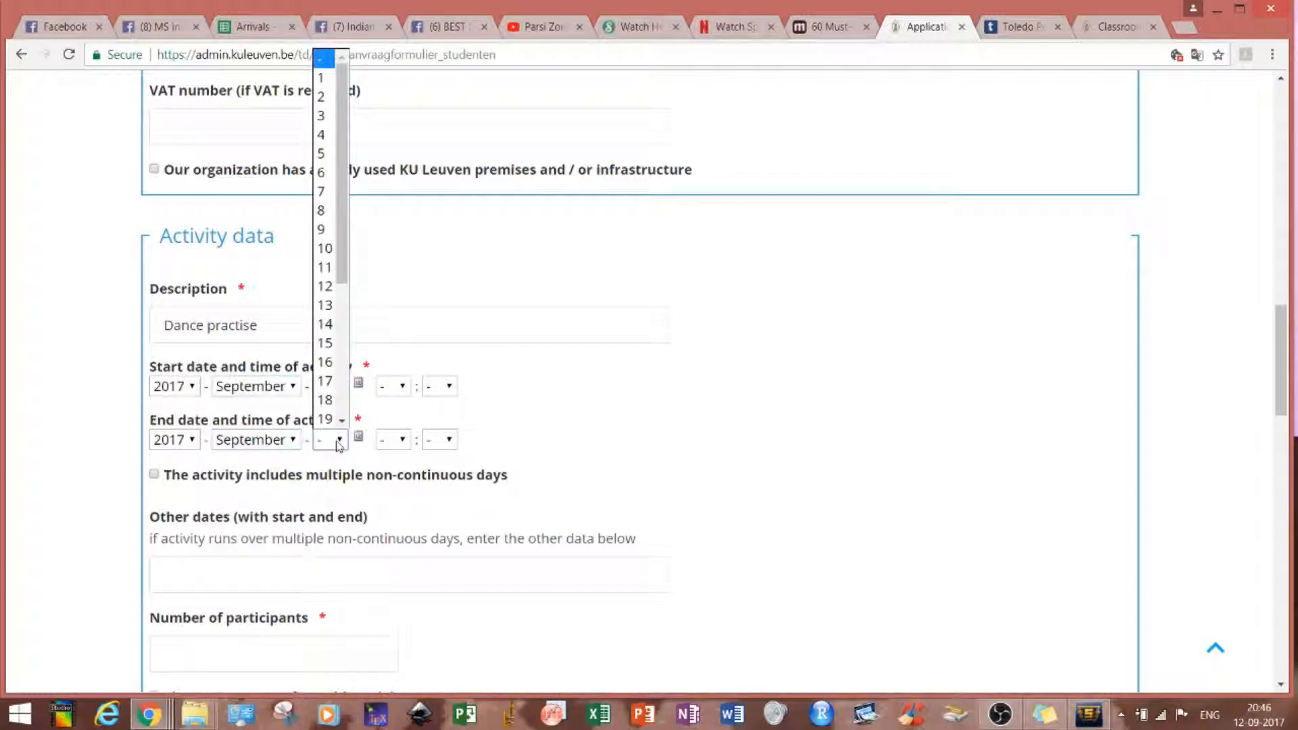
pyautogui.click(326, 286)
# Step: Set the activity's start time to 07:00
pyautogui.click(393, 386)
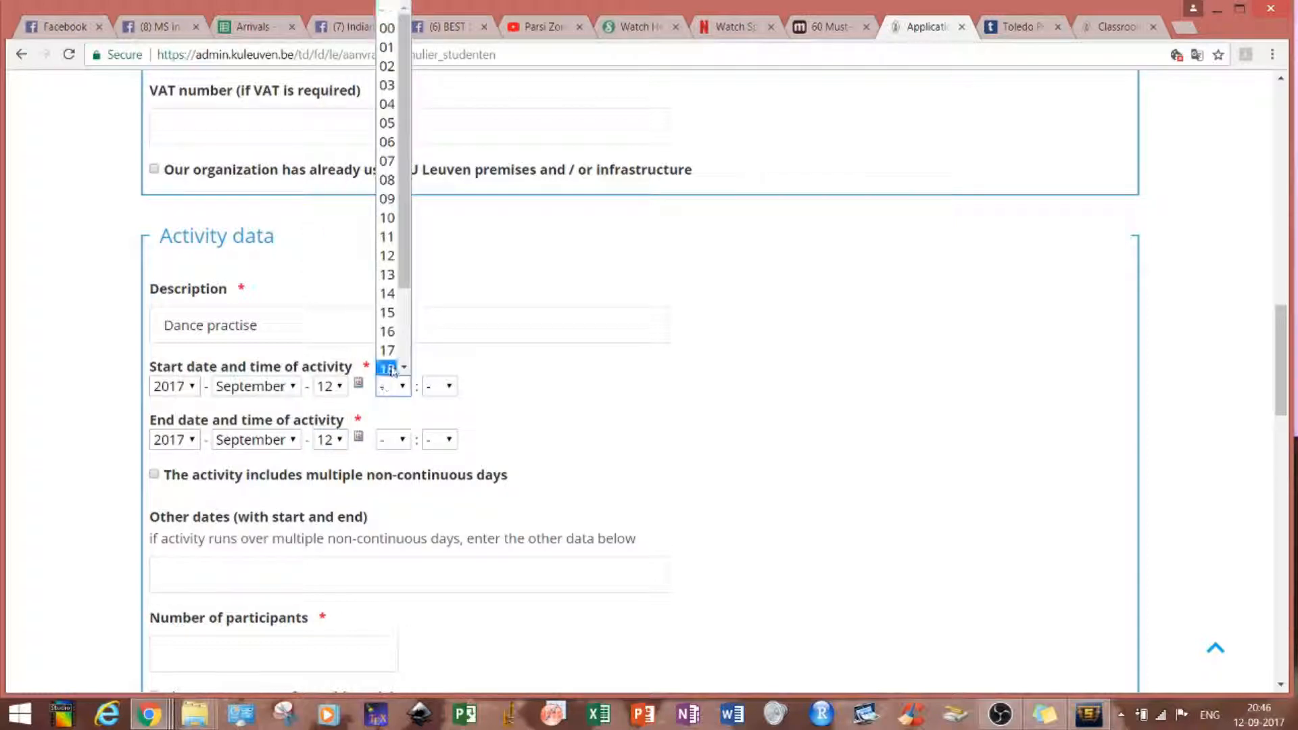
pyautogui.click(393, 158)
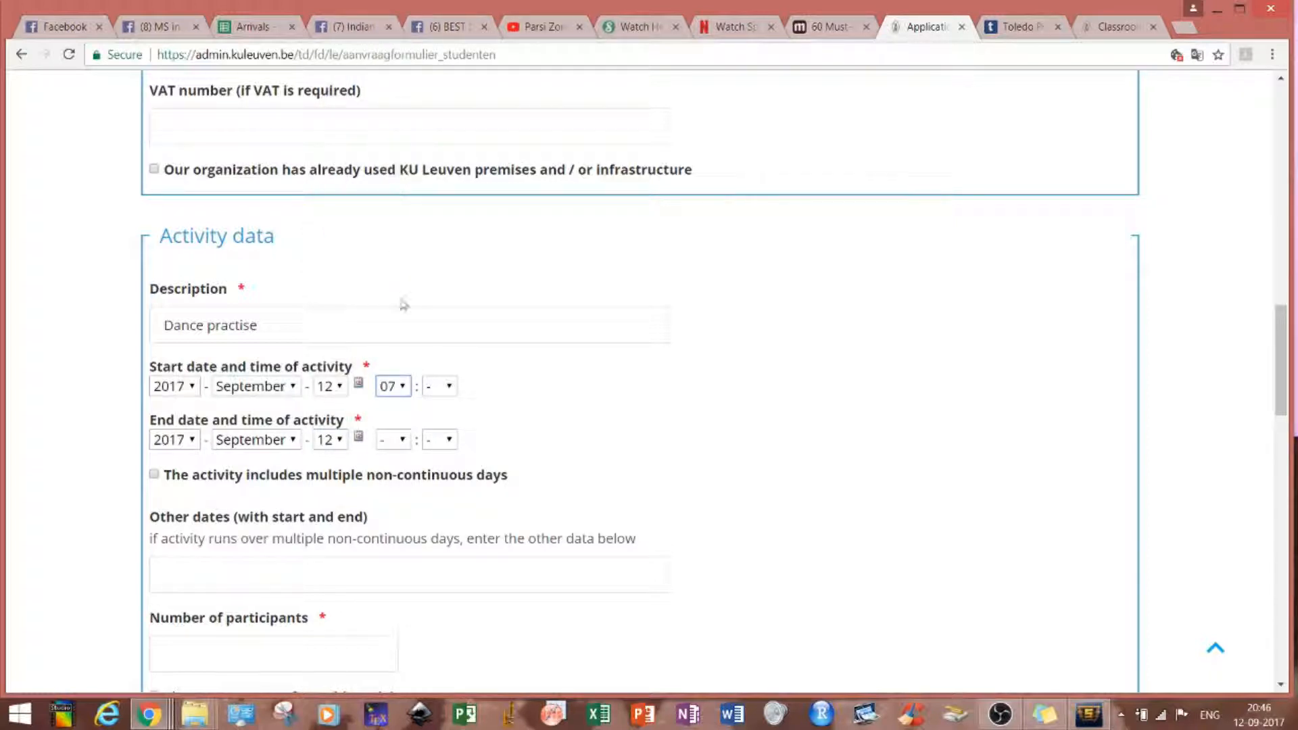
pyautogui.click(450, 386)
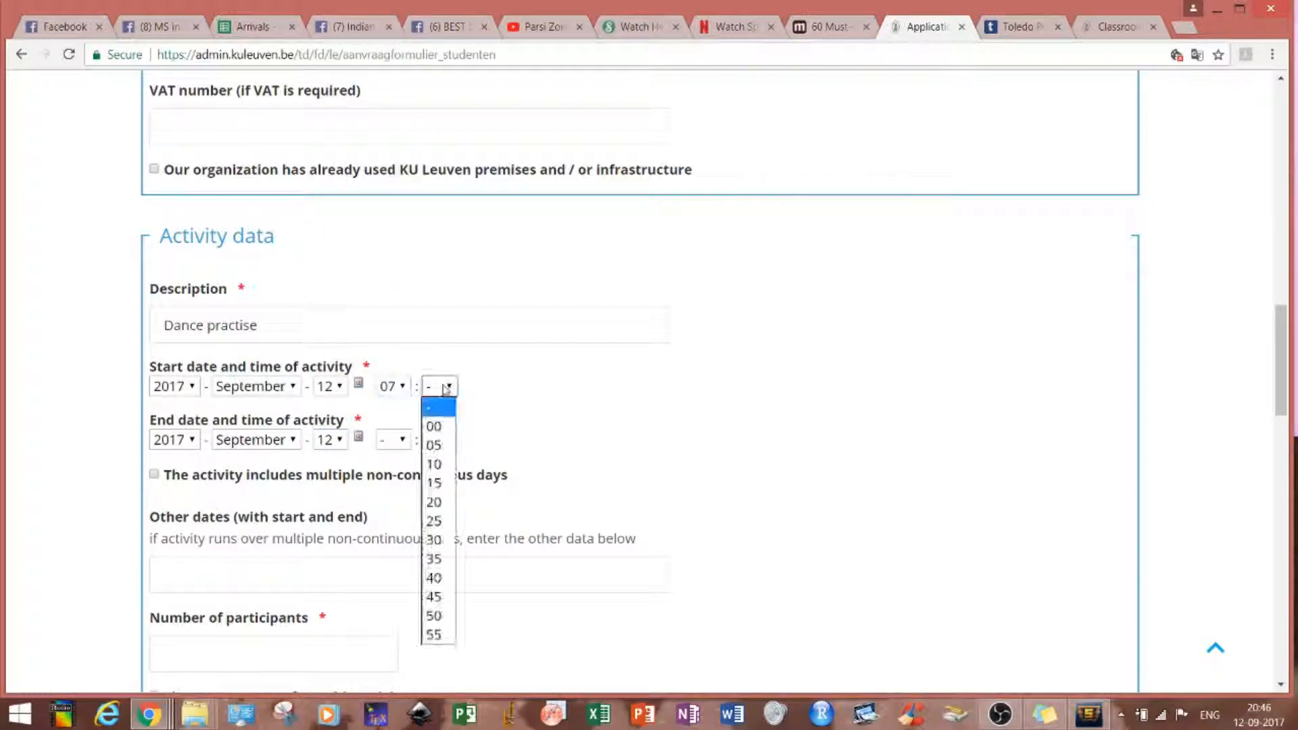
pyautogui.click(434, 426)
pyautogui.click(393, 440)
pyautogui.click(437, 380)
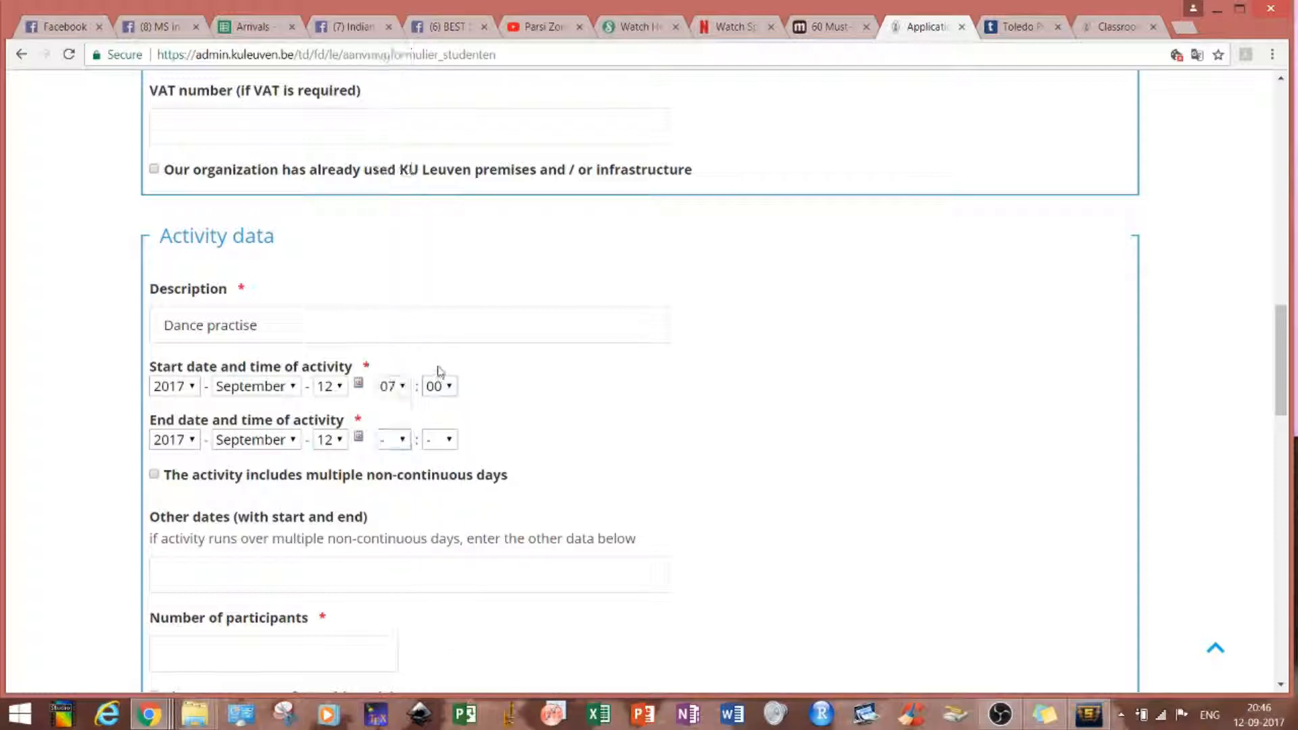
# Step: Change the activity's start time to 18:30
pyautogui.click(398, 387)
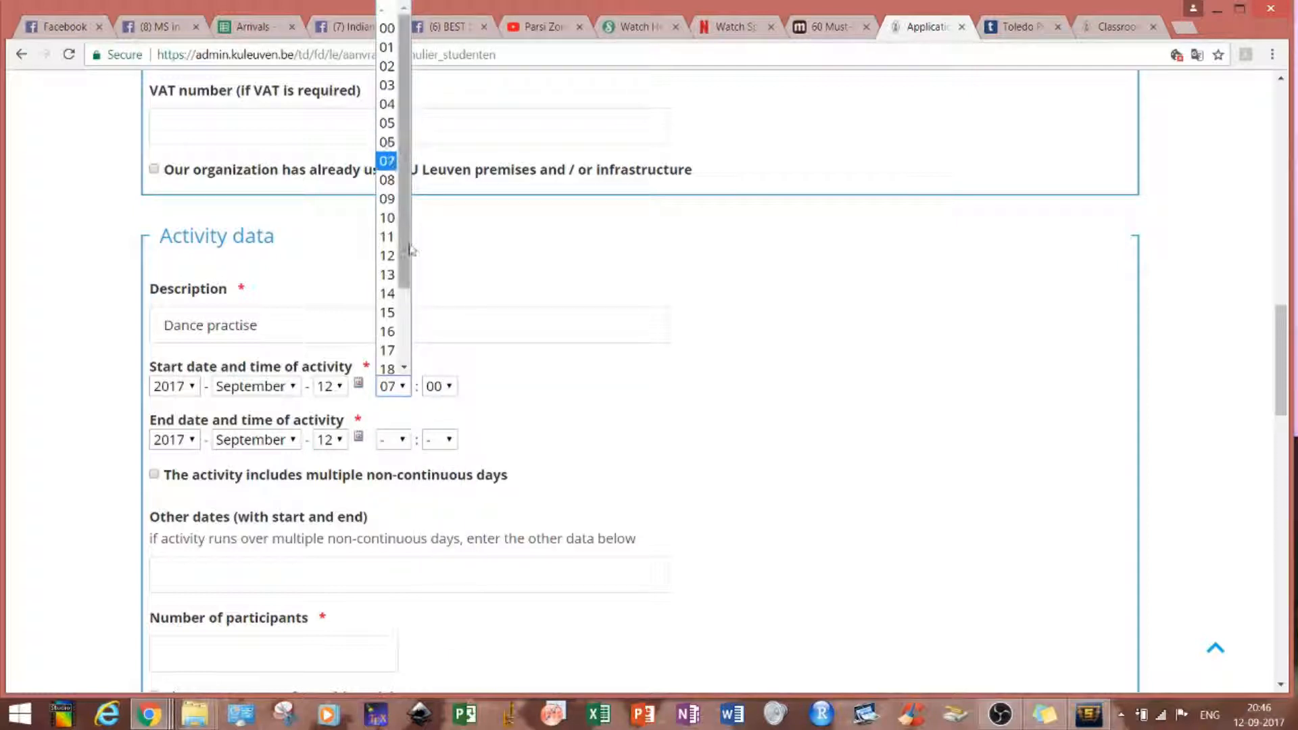
pyautogui.click(404, 369)
pyautogui.click(391, 336)
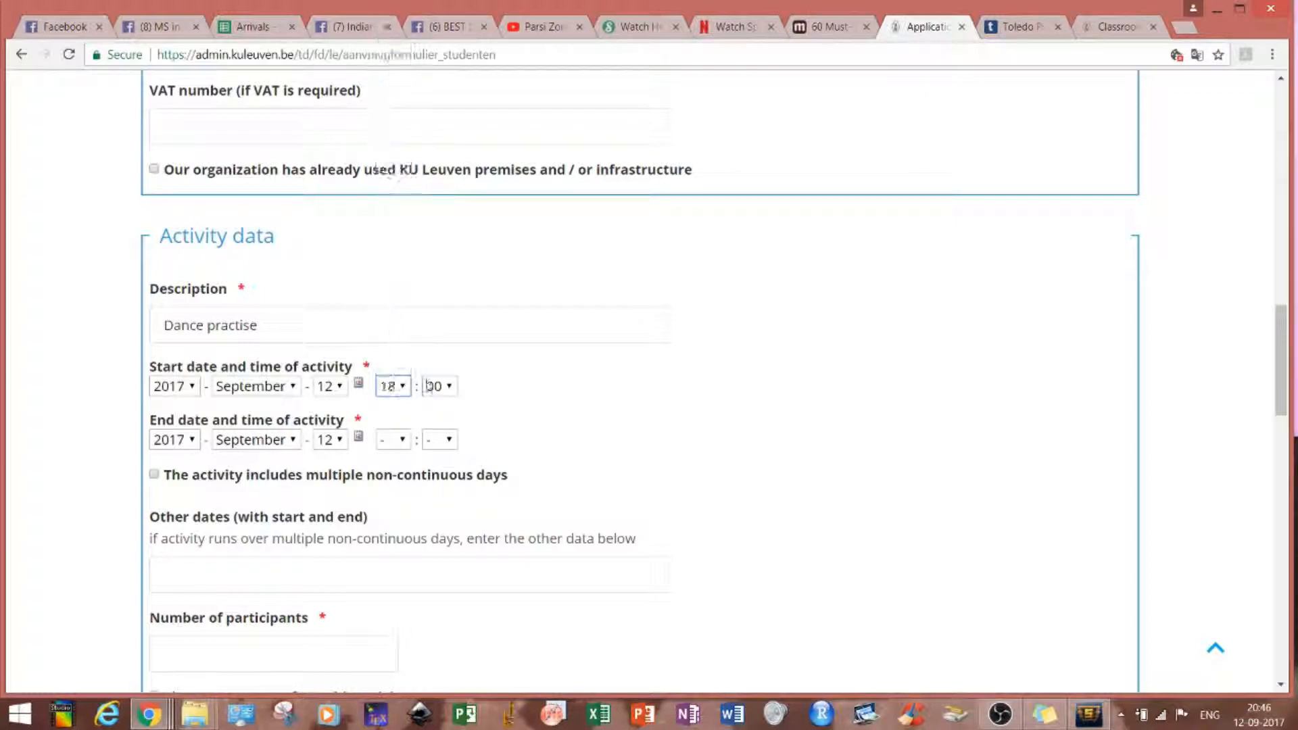
pyautogui.click(440, 386)
pyautogui.click(444, 548)
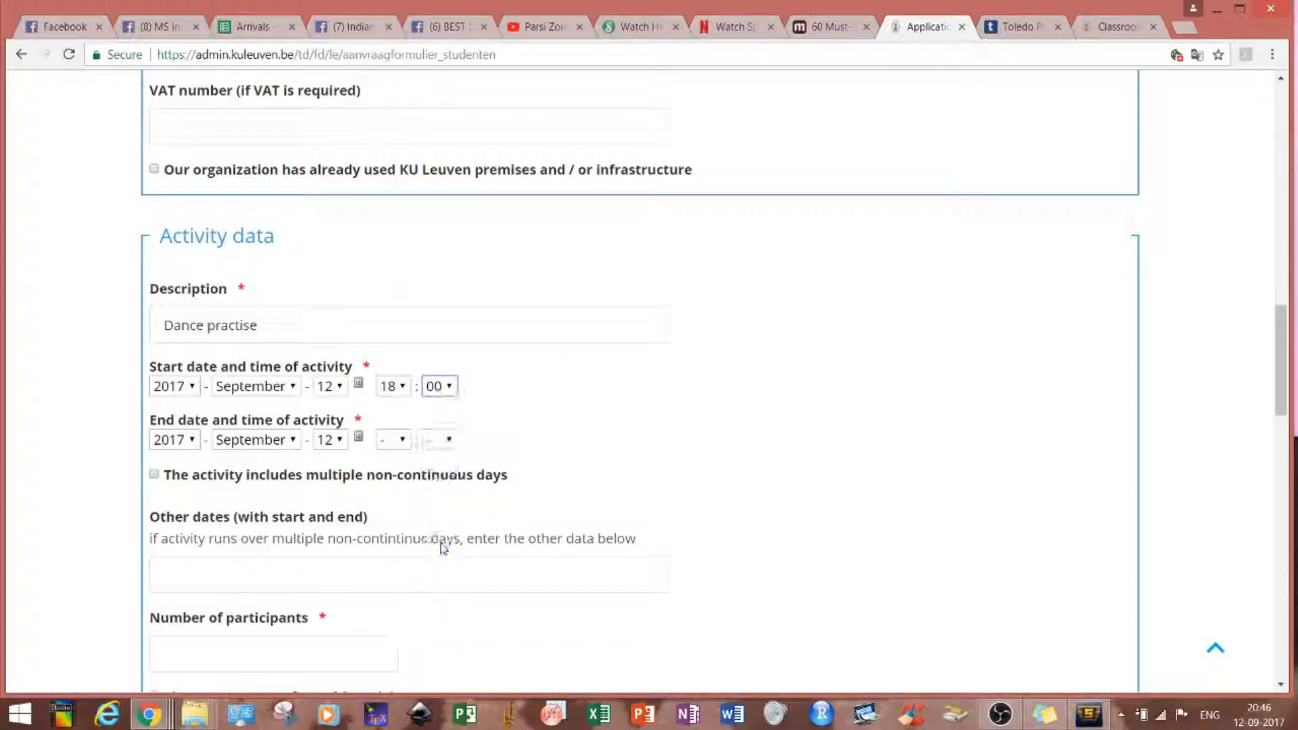
# Step: Set the activity's end time to 21:30
pyautogui.click(394, 439)
pyautogui.click(404, 424)
pyautogui.click(404, 423)
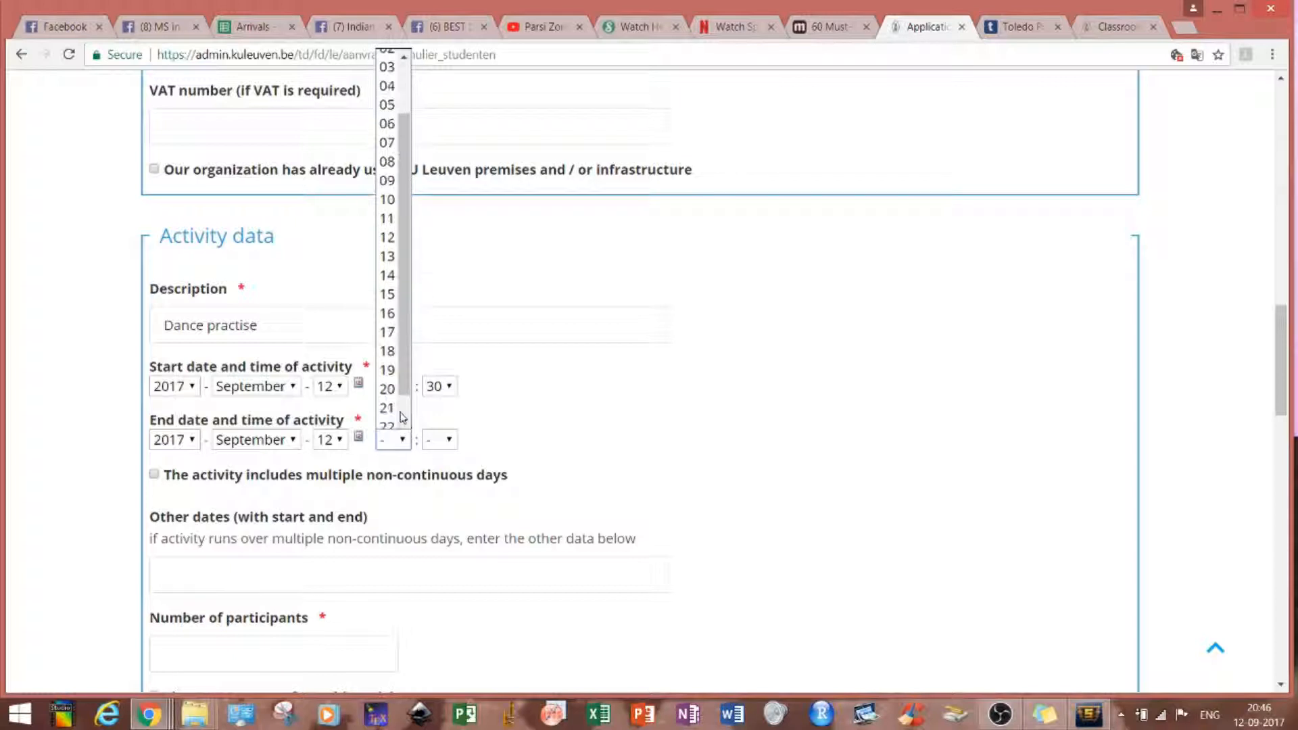
pyautogui.click(392, 408)
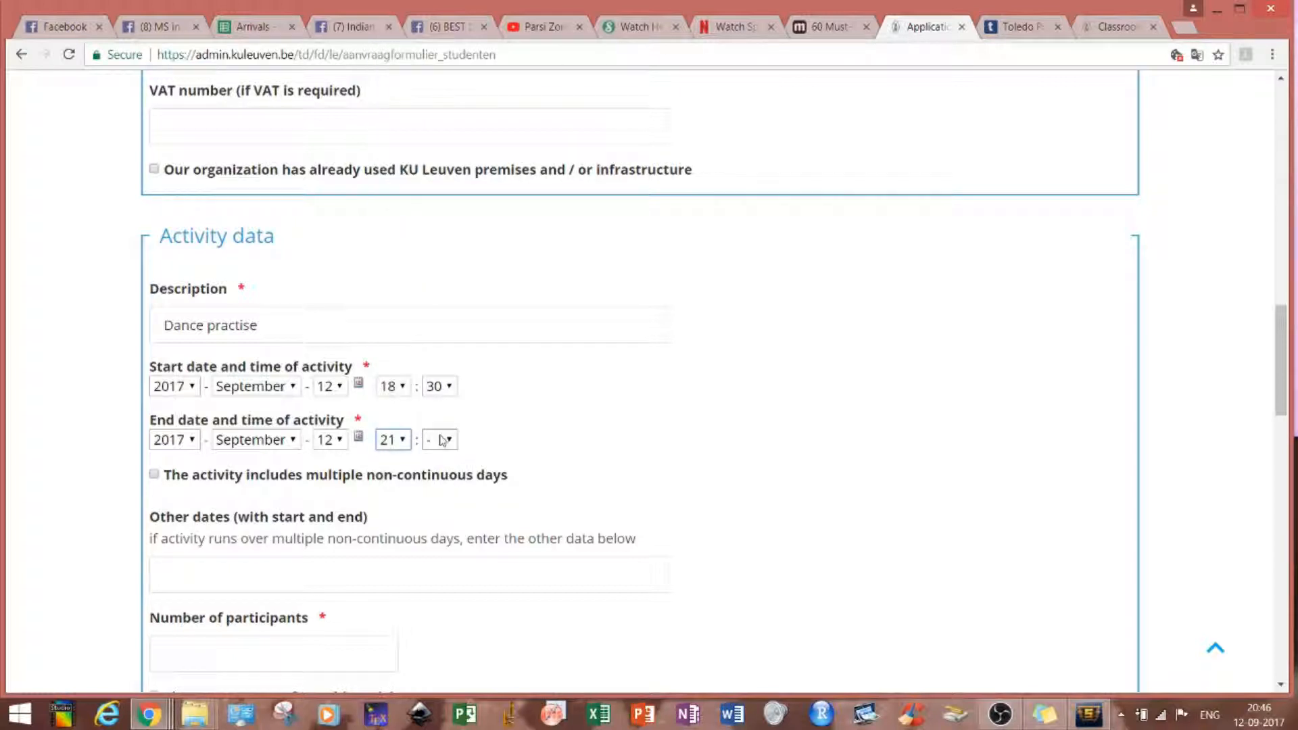
pyautogui.click(440, 440)
pyautogui.click(443, 594)
# Step: Mark the activity as covering multiple non-continuous days and enter "10 , 16 ,17 ,23 , 24 ,30 th September & 1st October" as other dates
pyautogui.click(153, 475)
pyautogui.click(222, 578)
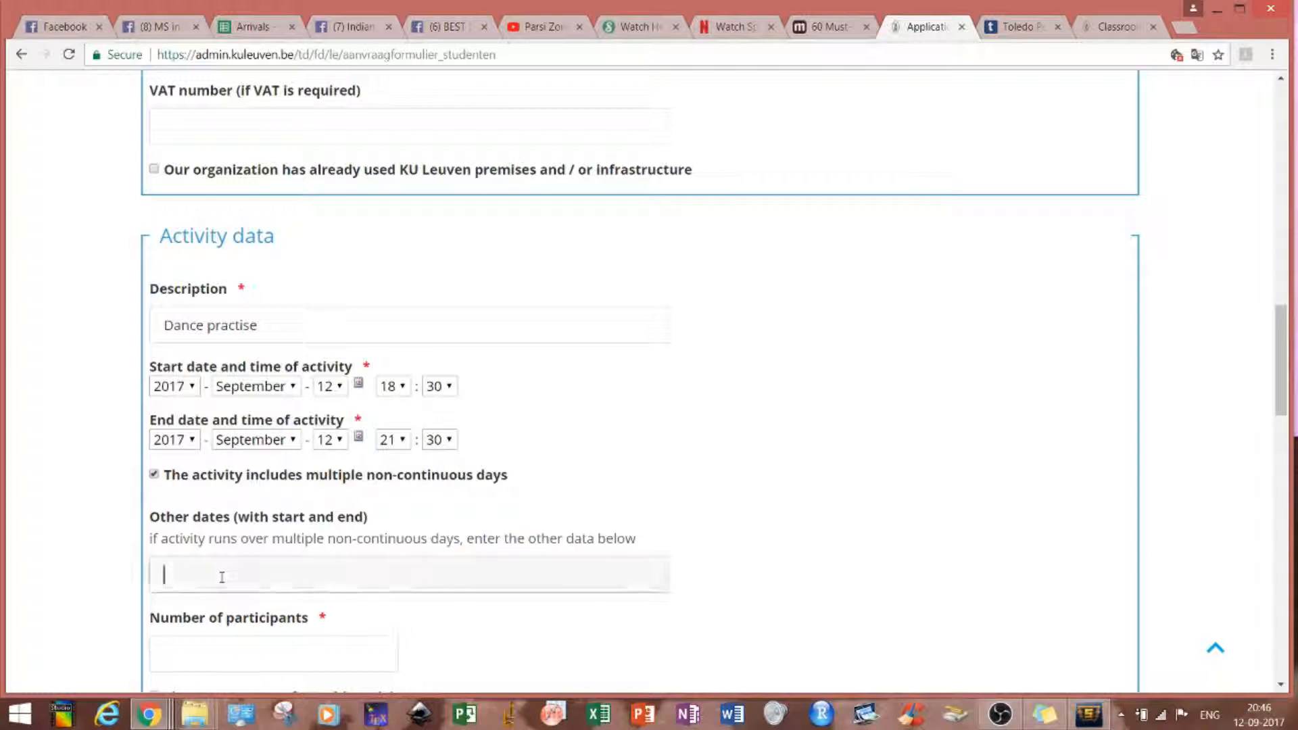
pyautogui.write('1')
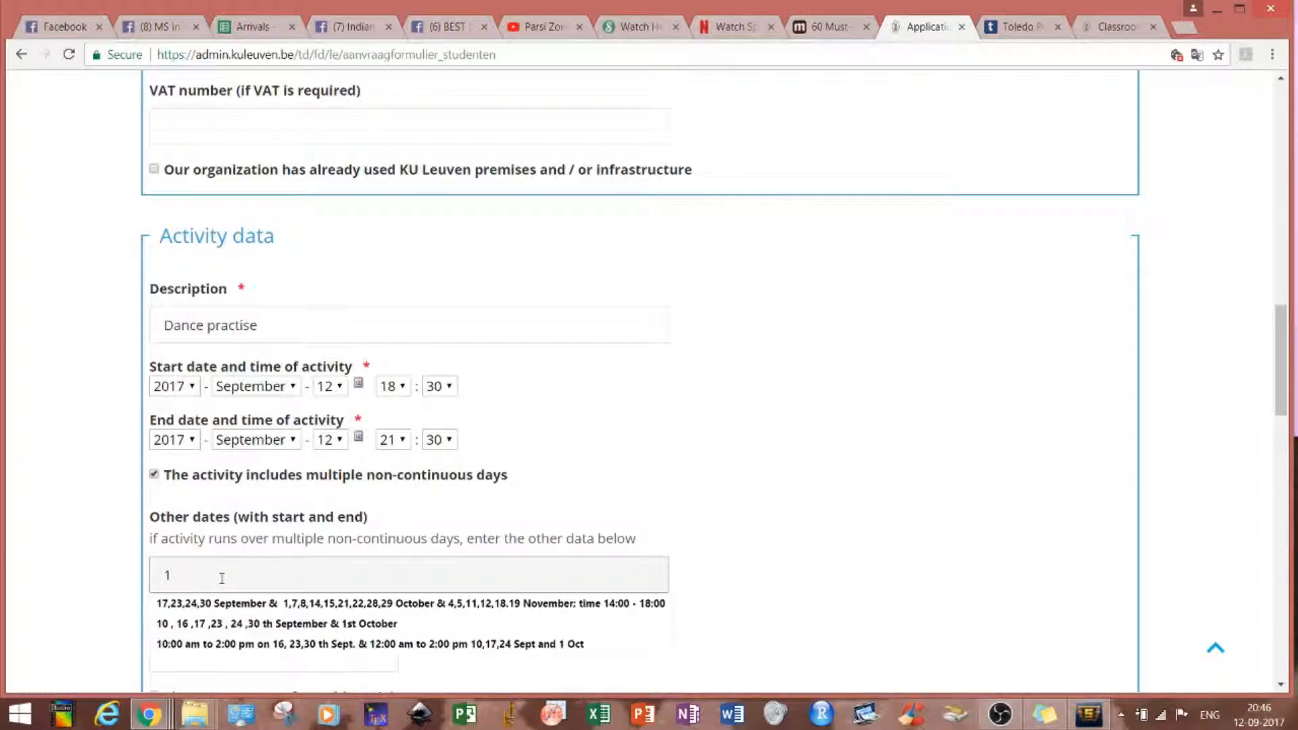
pyautogui.click(255, 628)
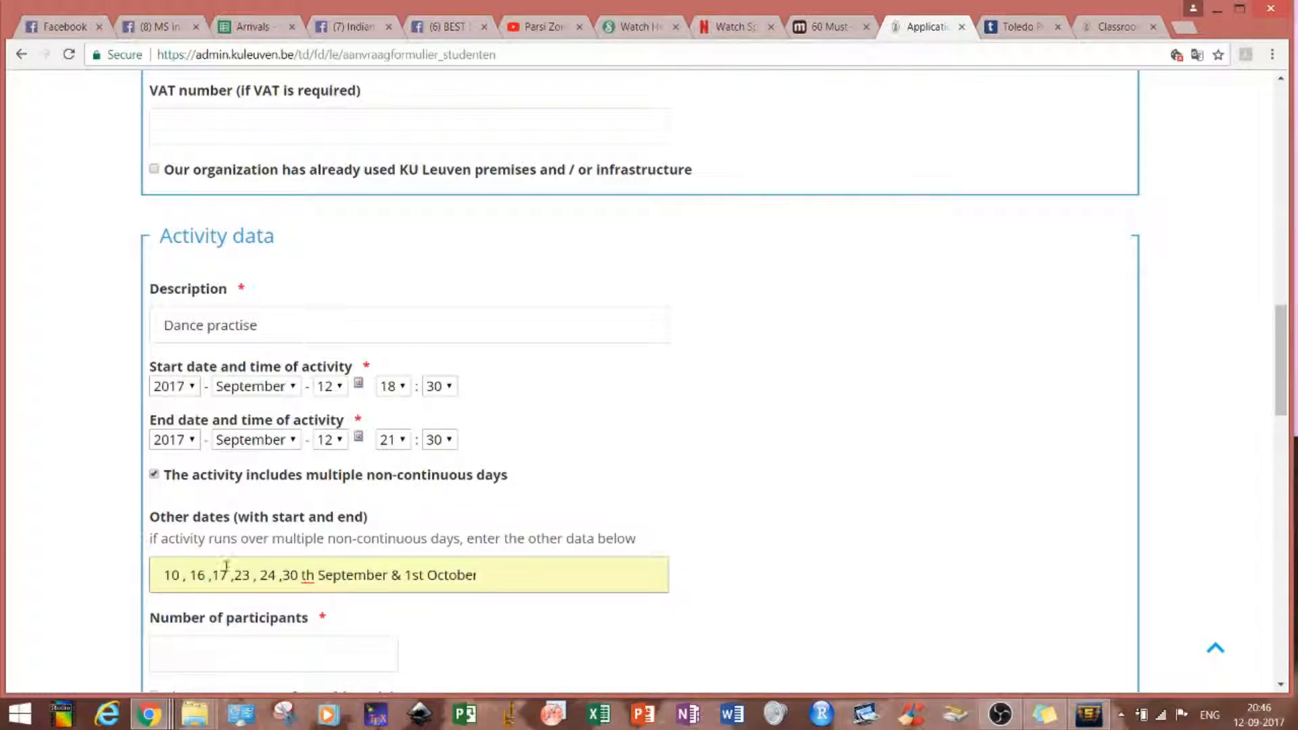
pyautogui.click(532, 571)
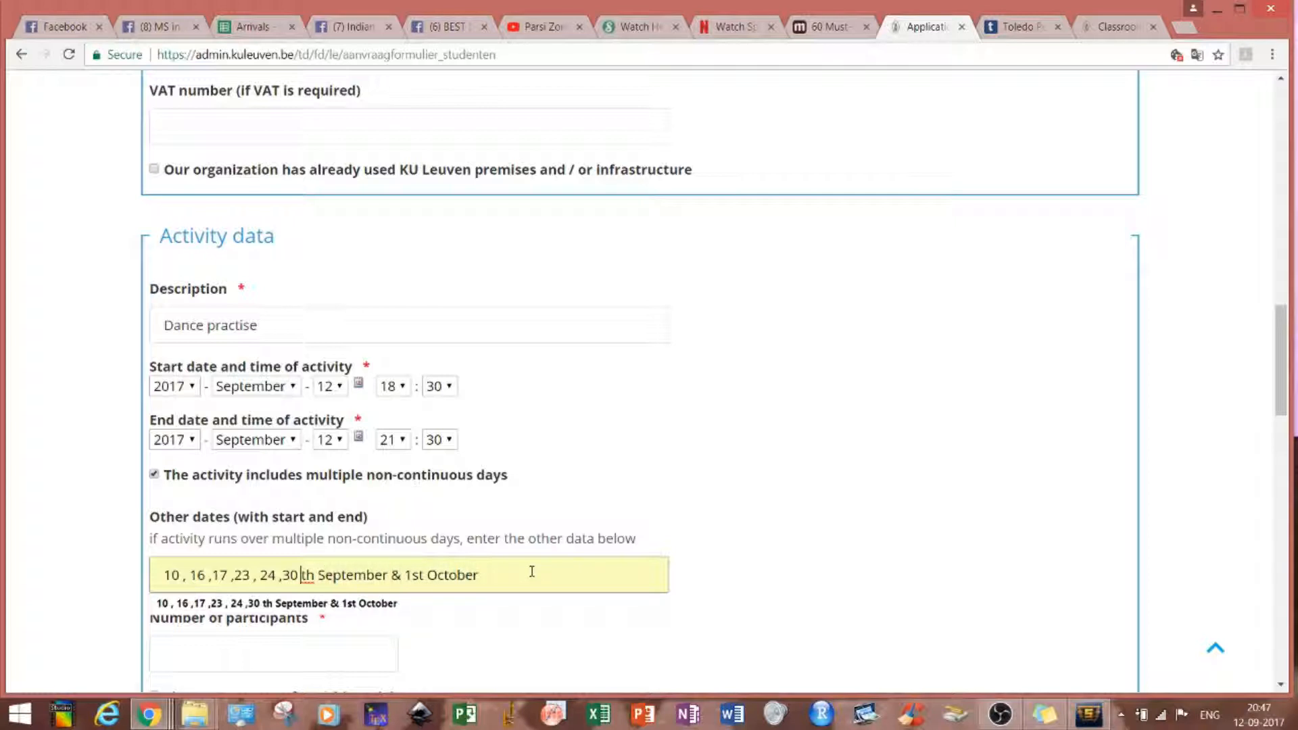
# Step: Enter AV 91.21 as the desired room in the room description
pyautogui.moveTo(1282, 388); pyautogui.dragTo(1283, 468)
pyautogui.click(321, 200)
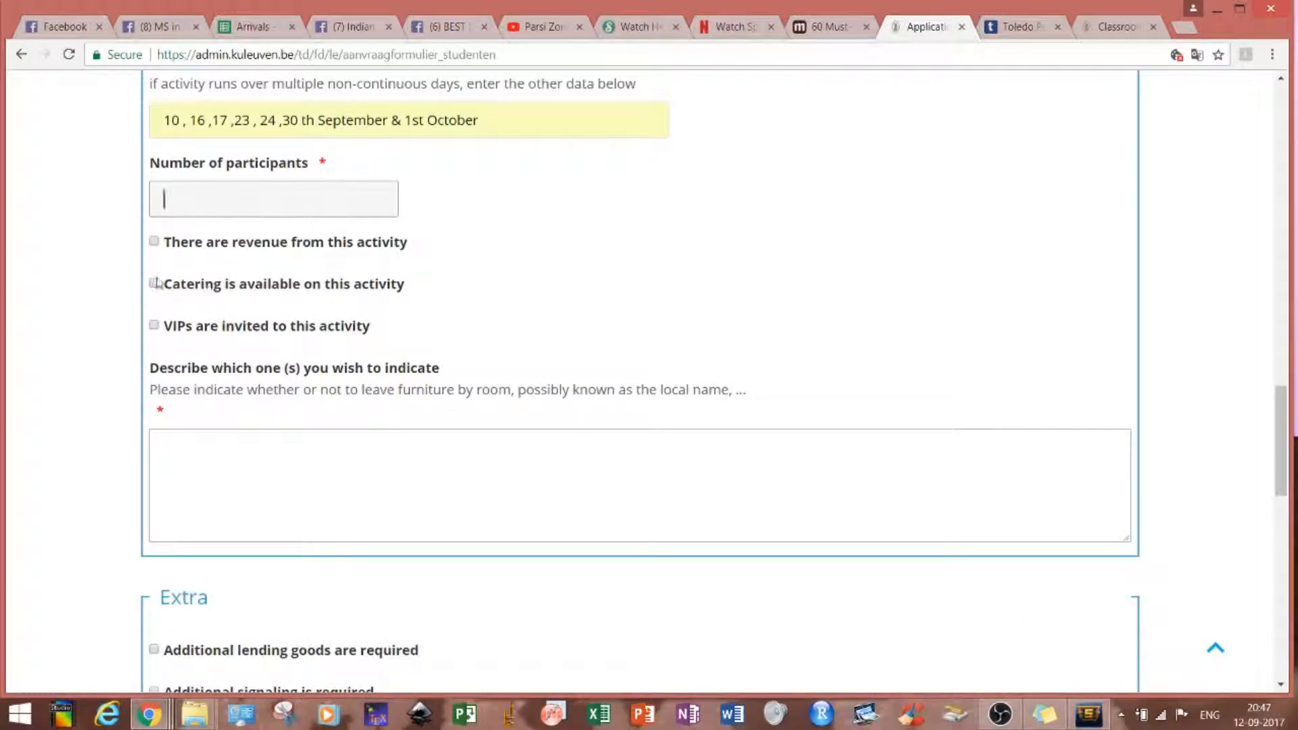
pyautogui.click(243, 452)
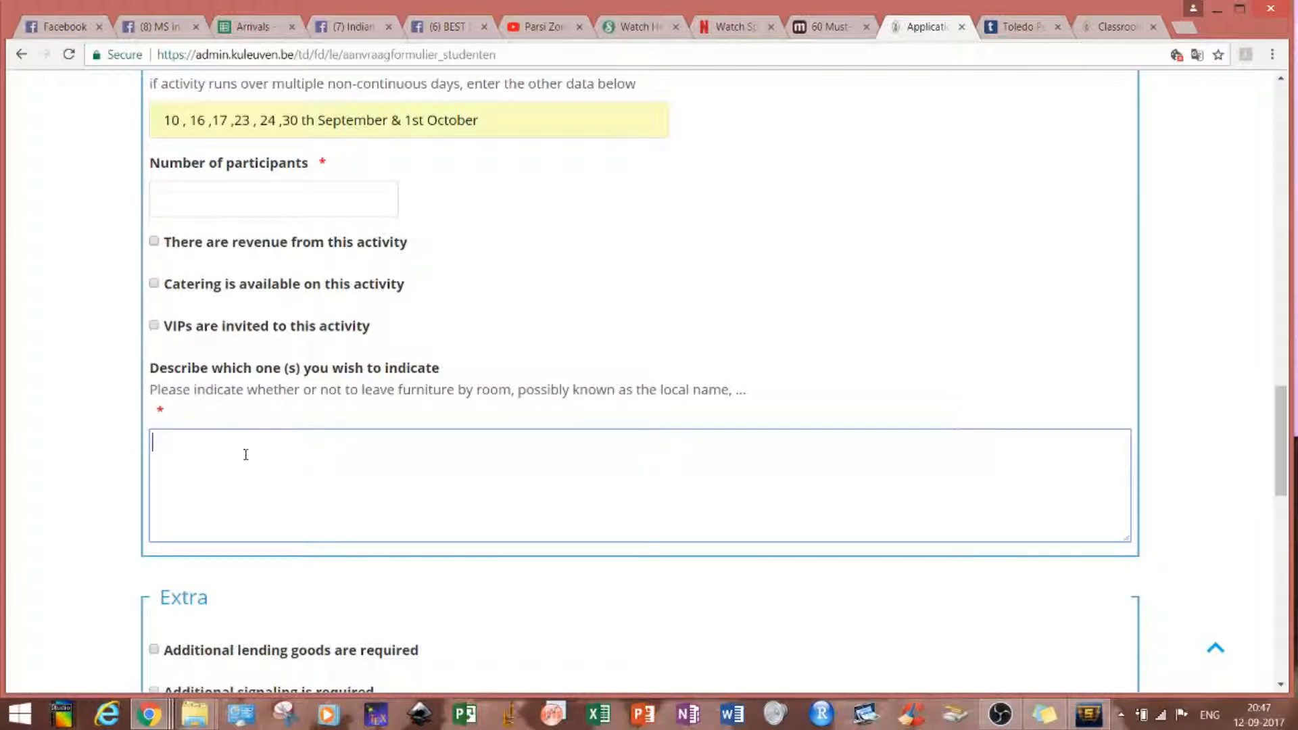
pyautogui.write('AV 91.21')
# Step: Review the request form's Extra section with its submission options and the contact person fields
pyautogui.moveTo(1292, 447); pyautogui.dragTo(1291, 515)
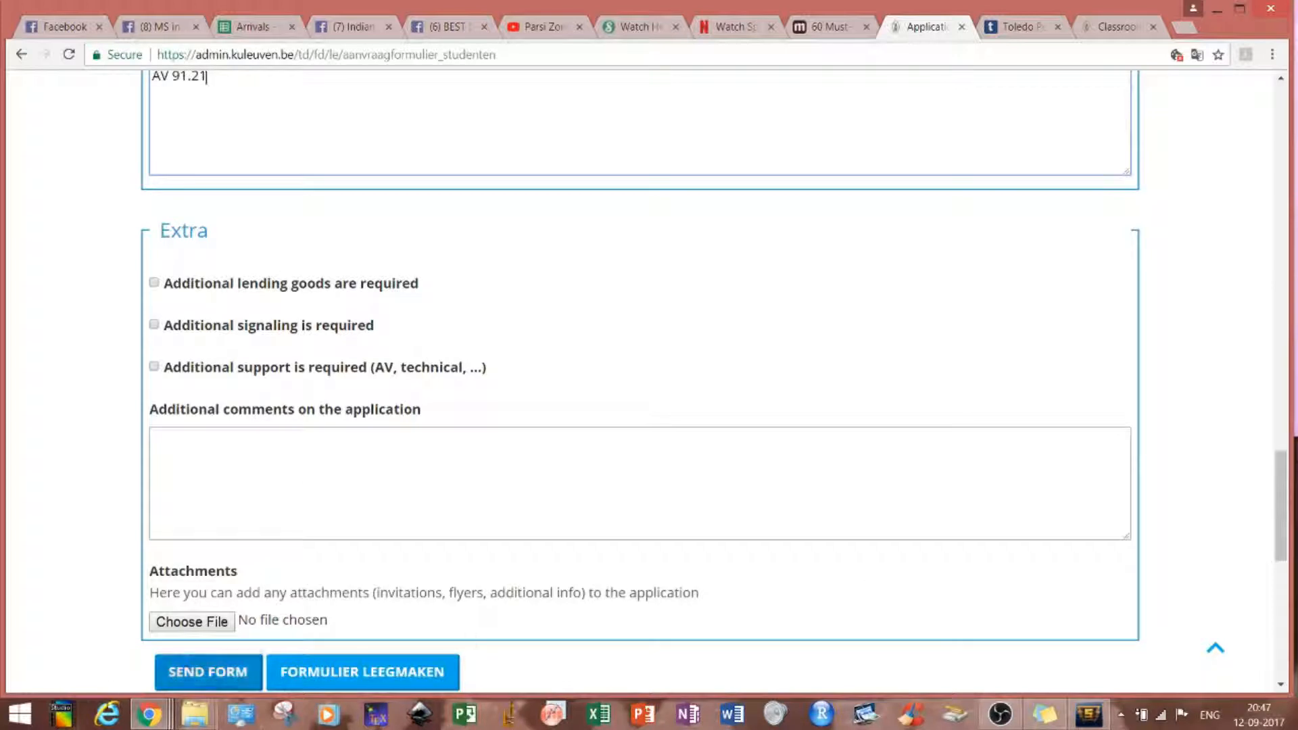
pyautogui.moveTo(1281, 500); pyautogui.dragTo(1280, 301)
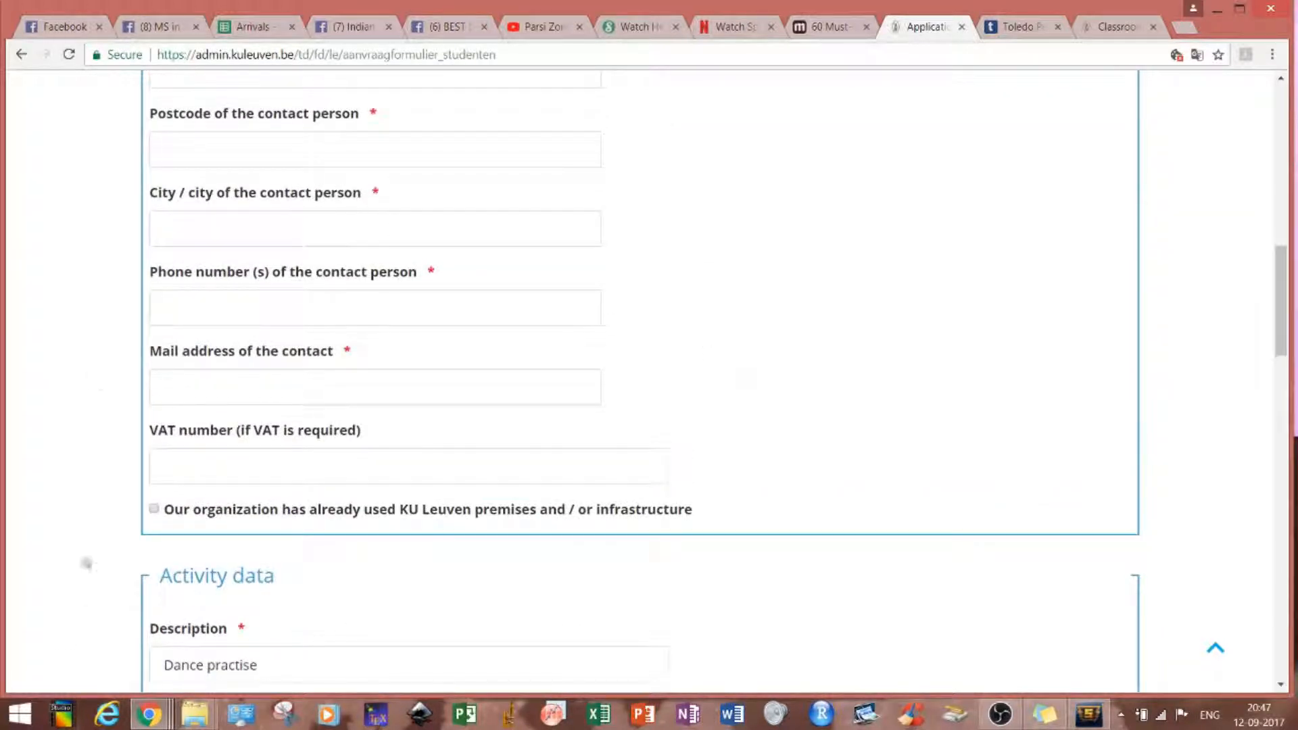
# Step: Switch to the association's Gmail inbox and open the PDF attached to the forwarded Lokalenreservering email
pyautogui.moveTo(166, 715)
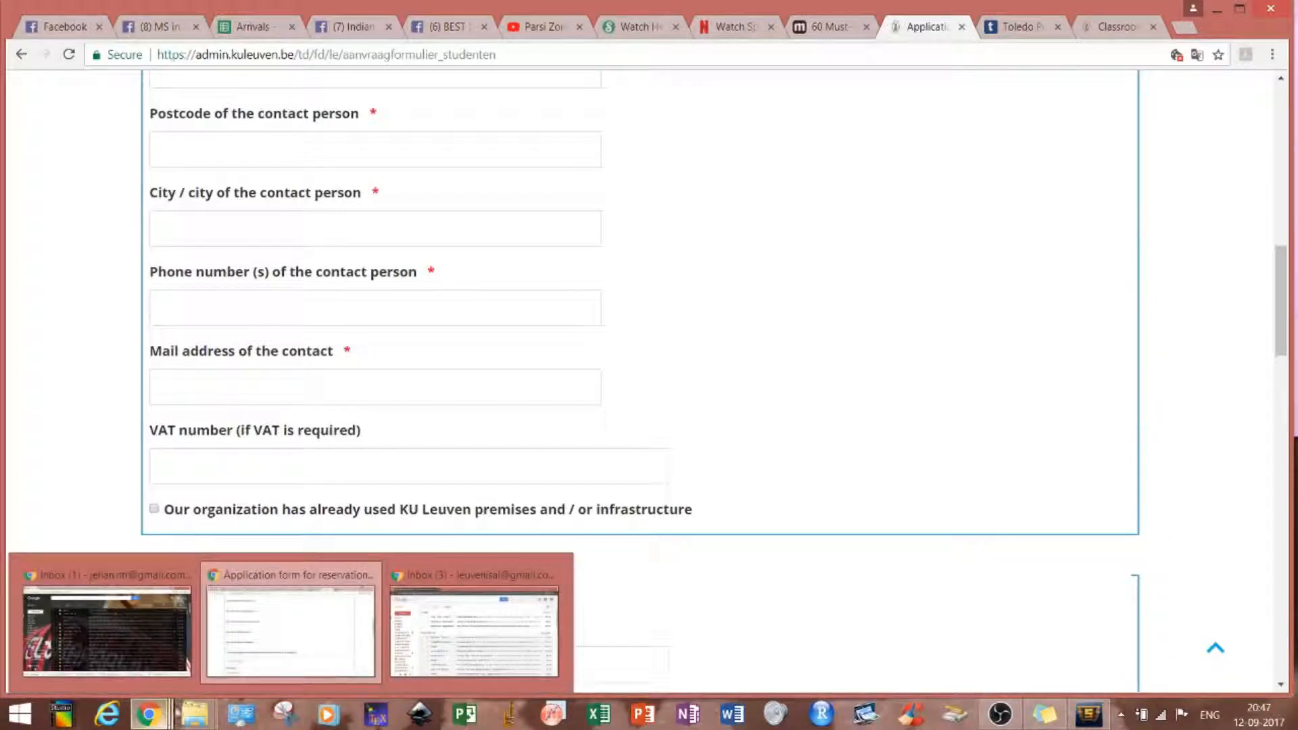
pyautogui.click(470, 623)
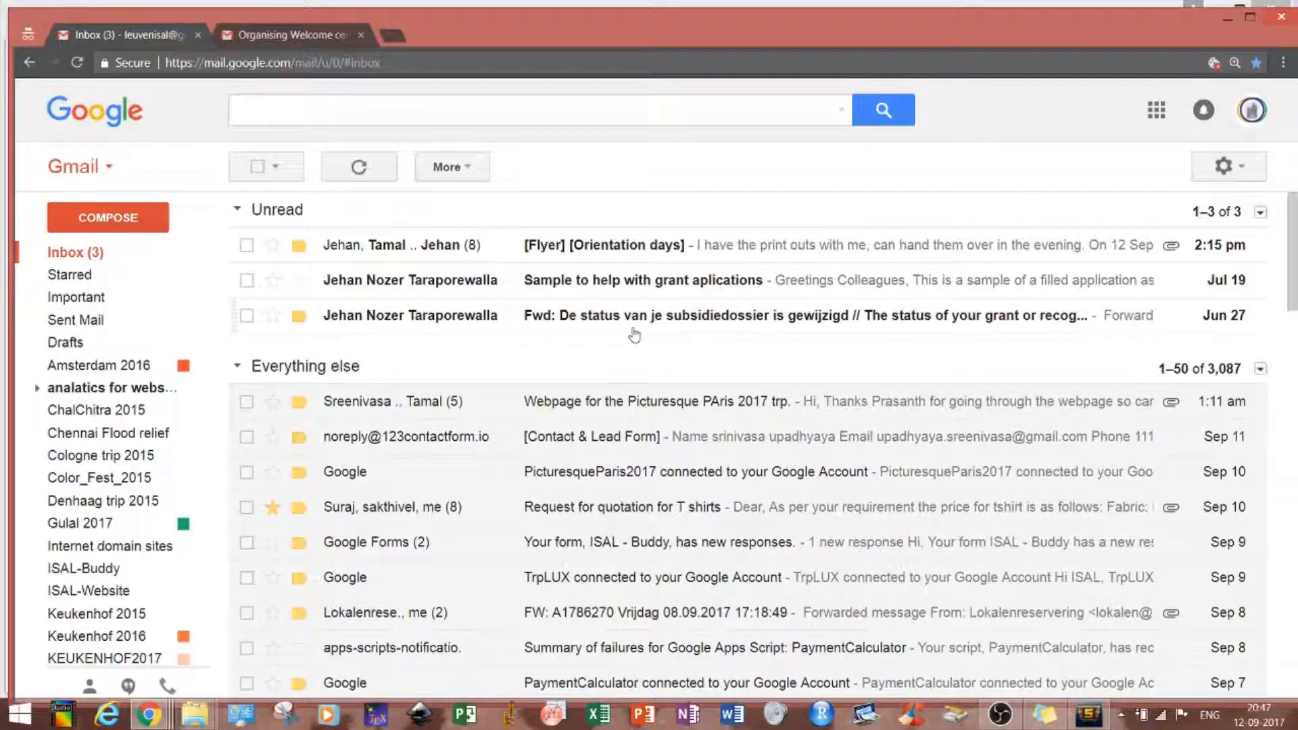
pyautogui.click(712, 614)
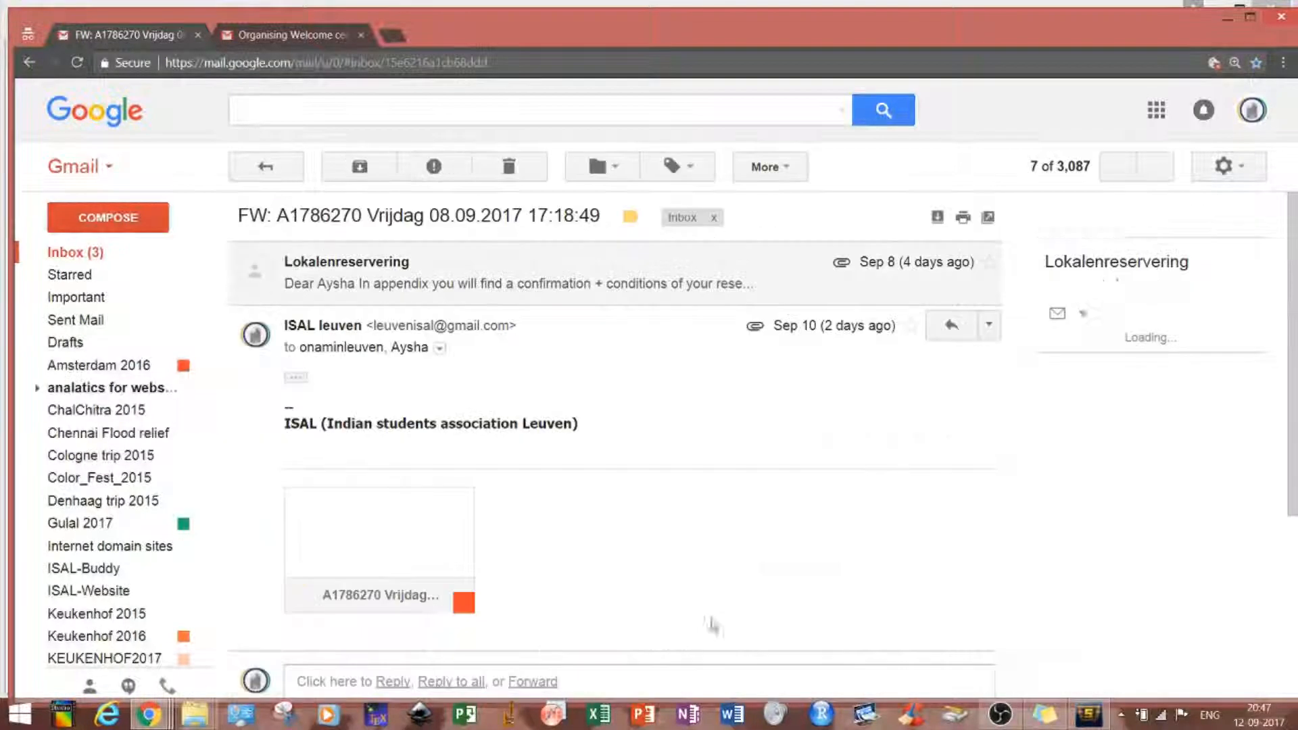
pyautogui.click(389, 607)
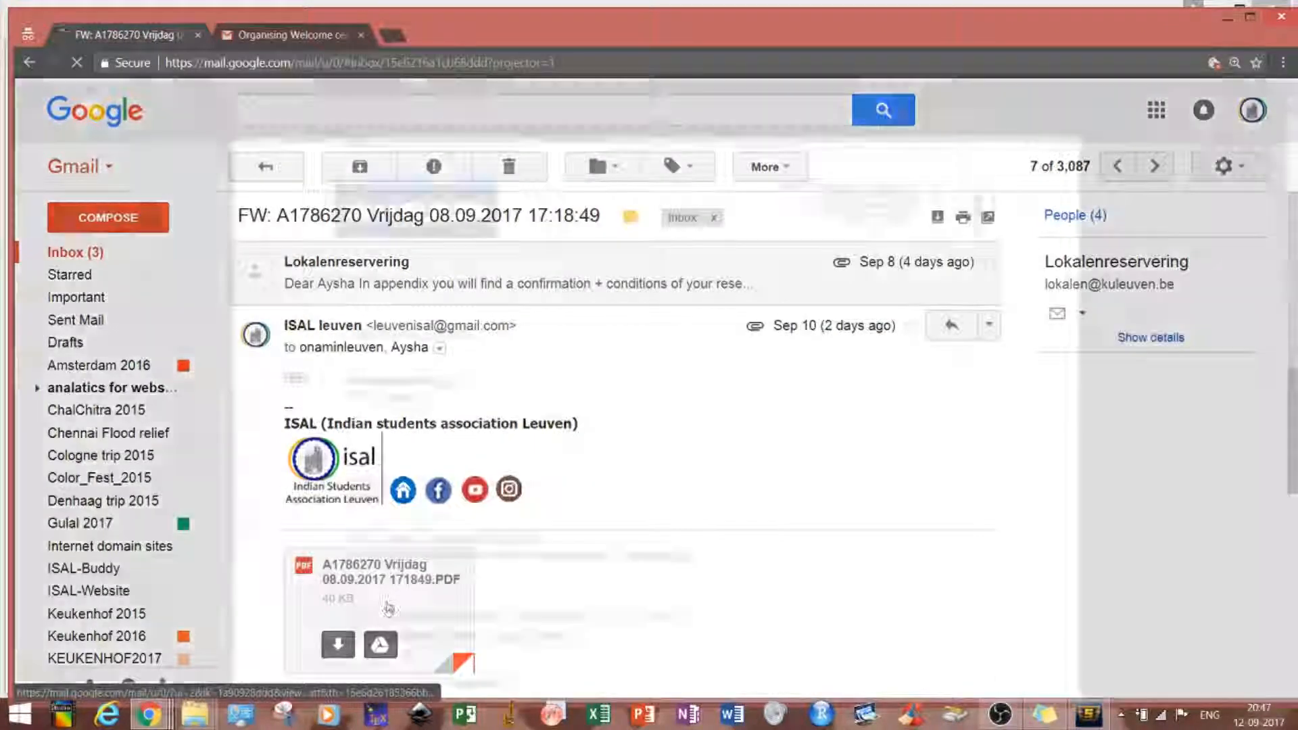
# Step: Read the room reservation confirmation in the PDF, close the preview and return to the inbox
pyautogui.scroll(-3, 656, 385)
pyautogui.moveTo(1296, 173)
pyautogui.mouseDown()
pyautogui.moveTo(1281, 332)
pyautogui.moveTo(1277, 132)
pyautogui.moveTo(1272, 160)
pyautogui.mouseUp()
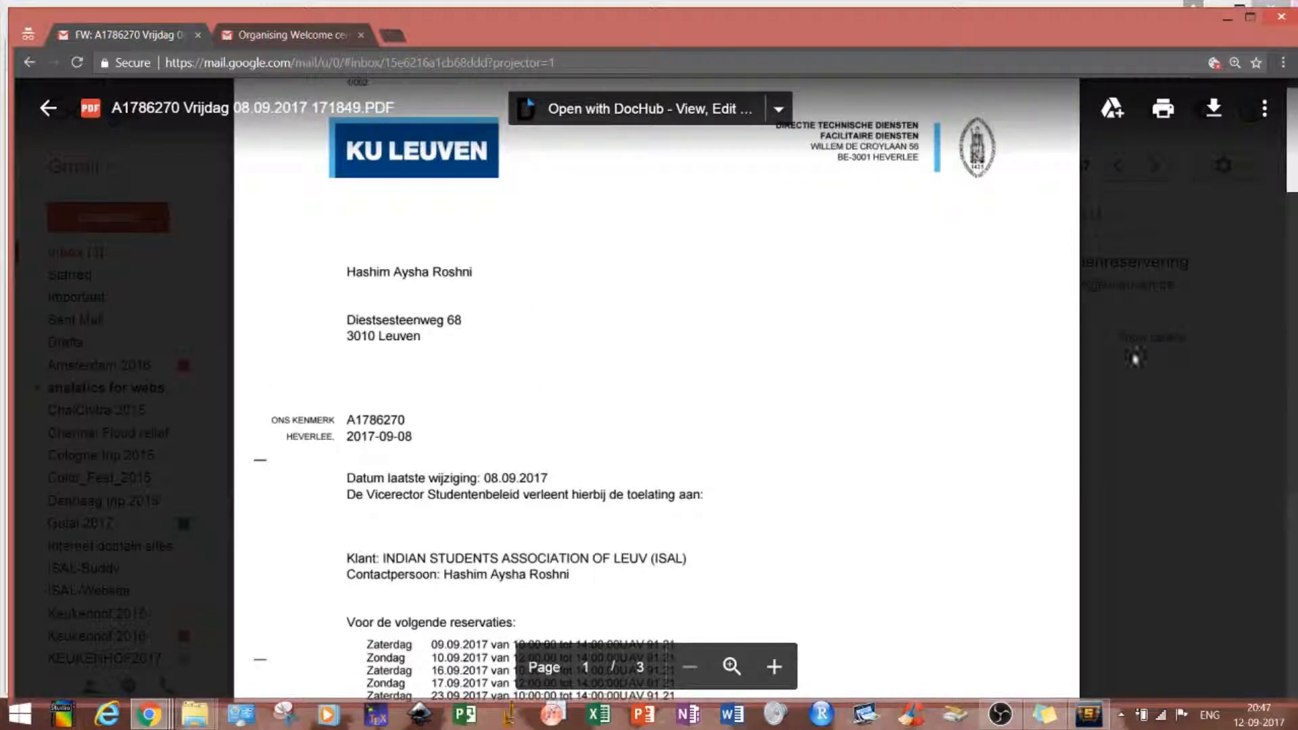
pyautogui.click(1120, 447)
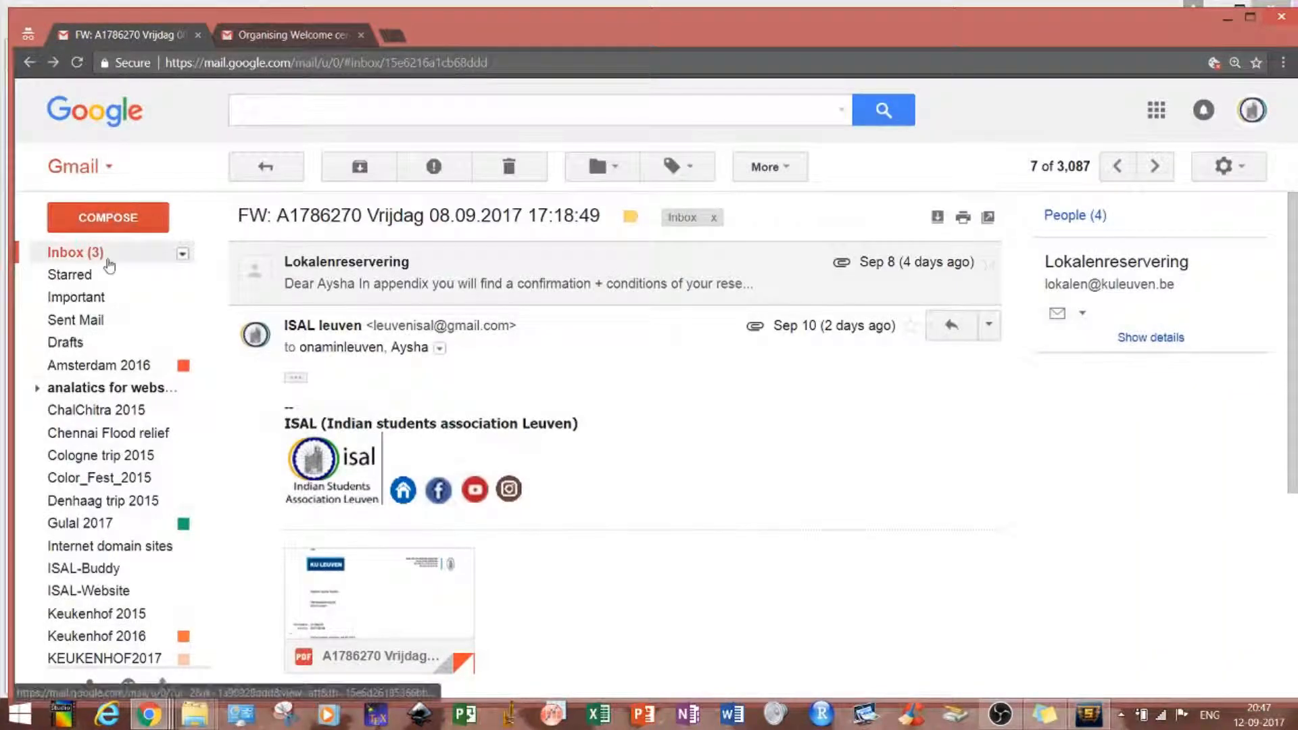
pyautogui.click(108, 263)
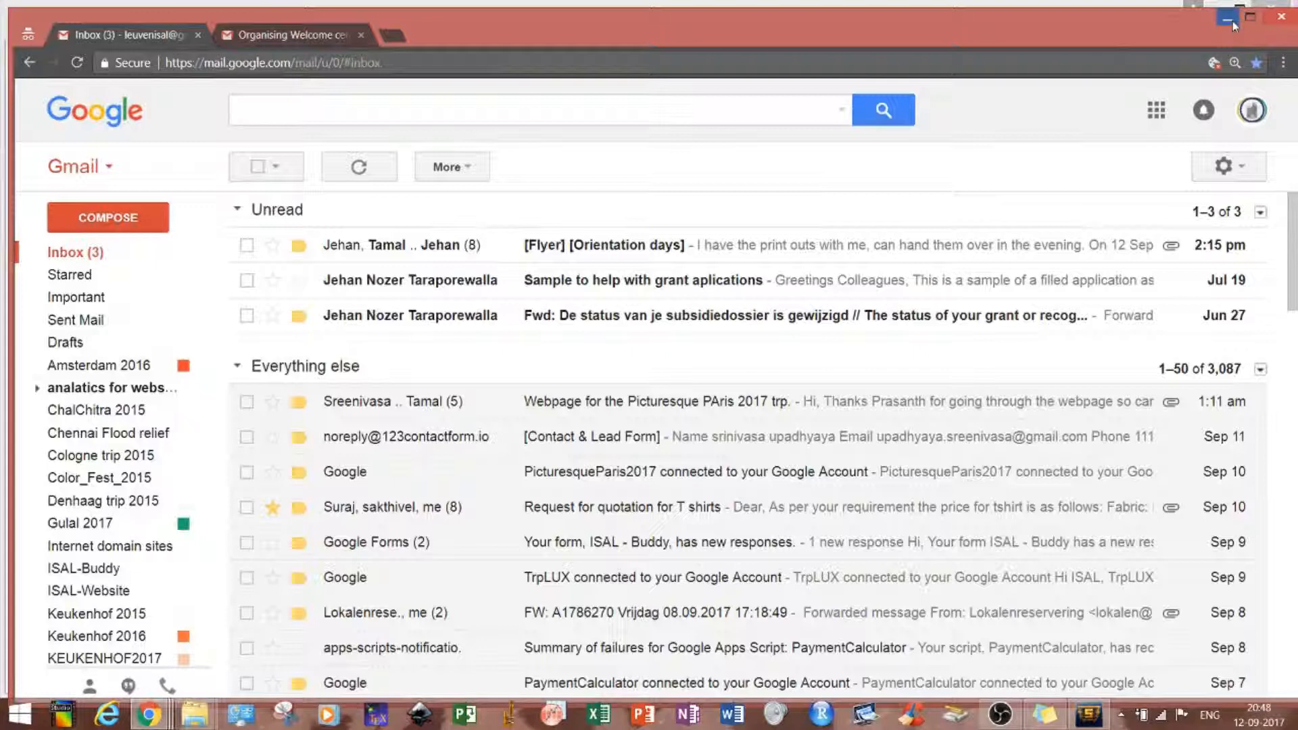
pyautogui.click(1001, 715)
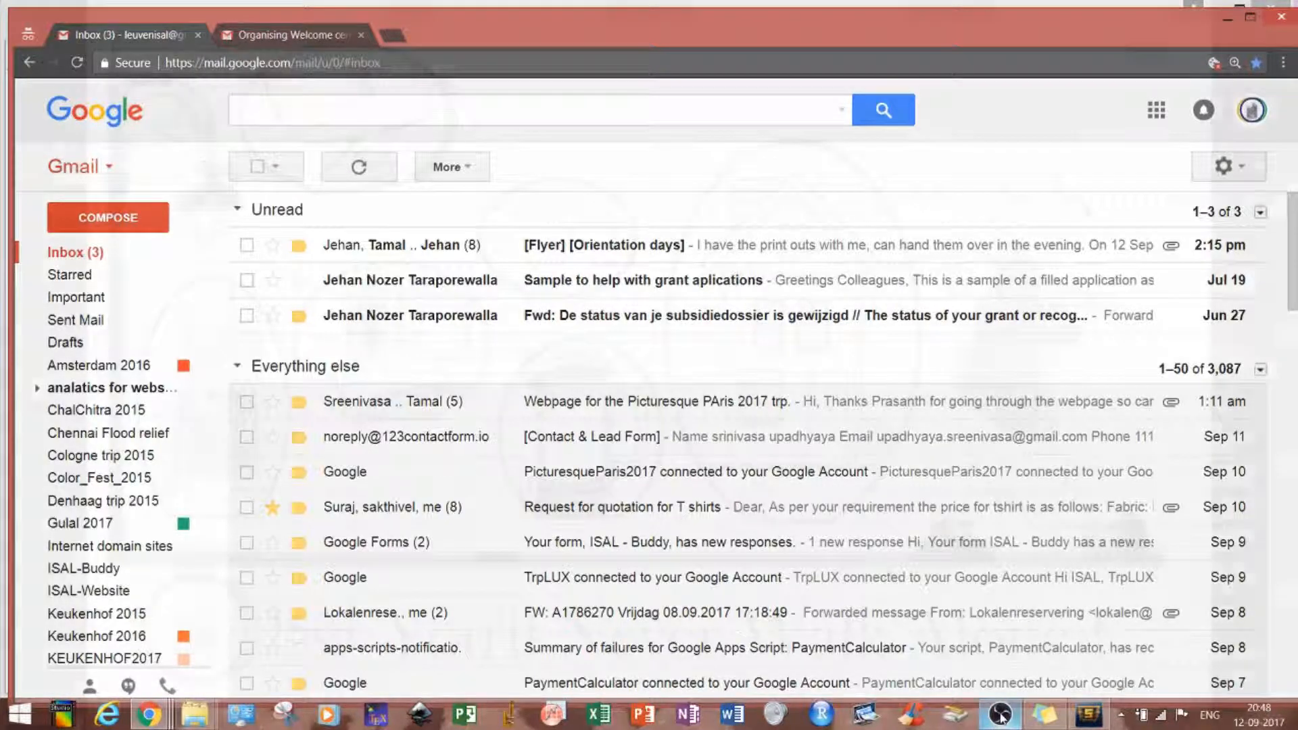